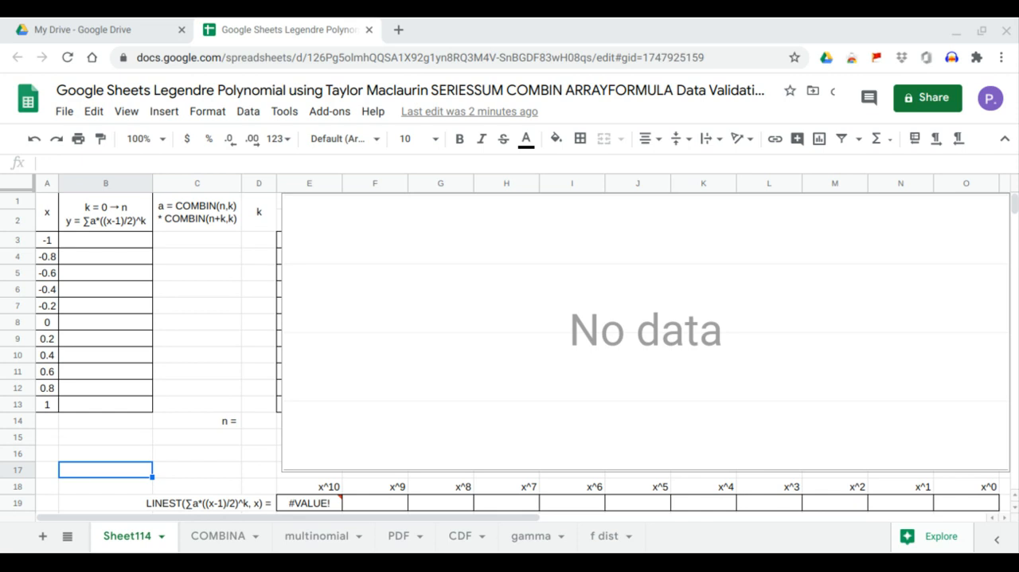
- Add a dropdown data validation to cell D14 with the list of items 0,1,2,3,4,5,6,7,8,9,10 and check the dropdown
click(117, 242)
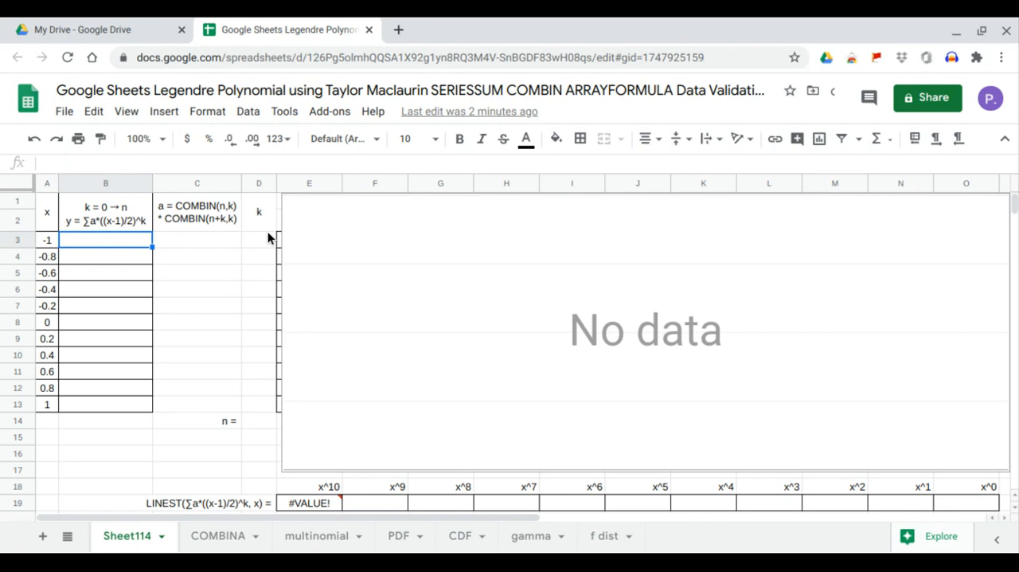
click(258, 420)
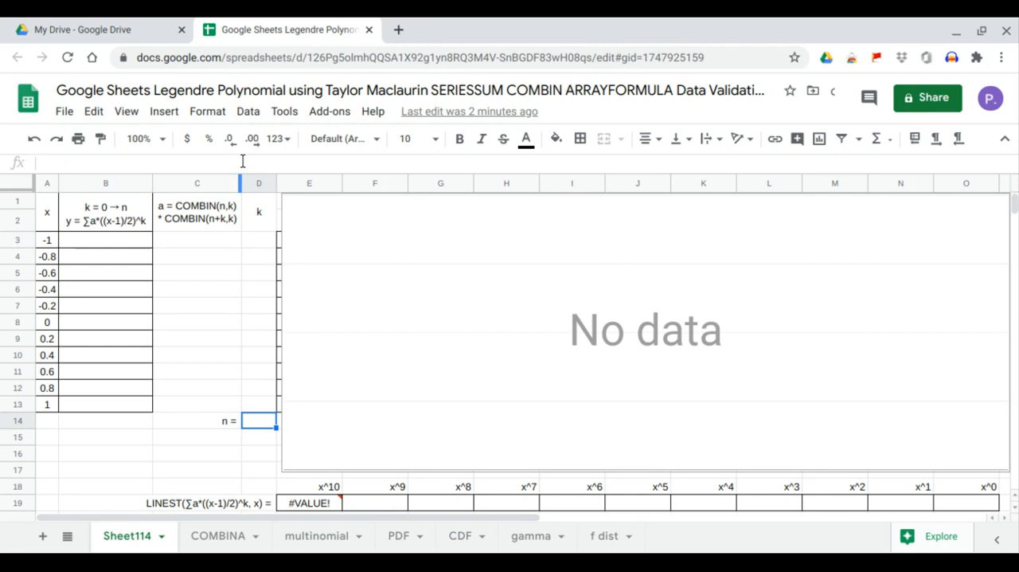
click(249, 116)
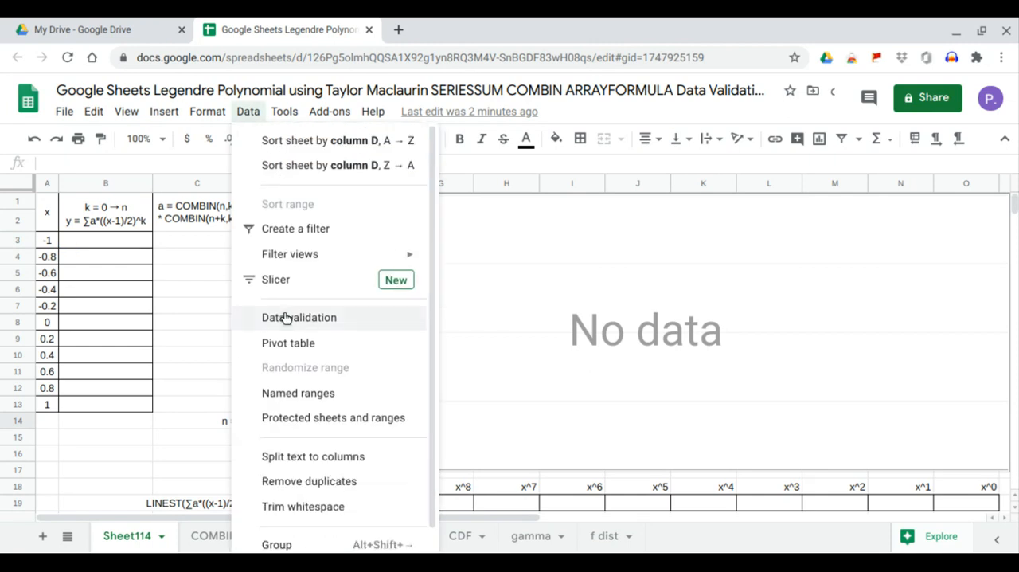
click(287, 317)
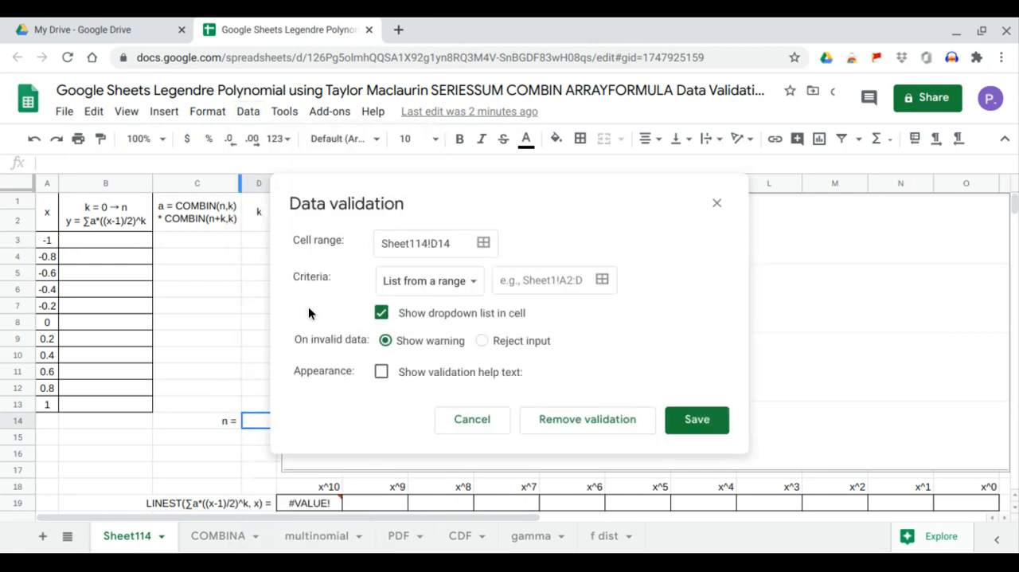
click(451, 291)
click(448, 306)
click(533, 287)
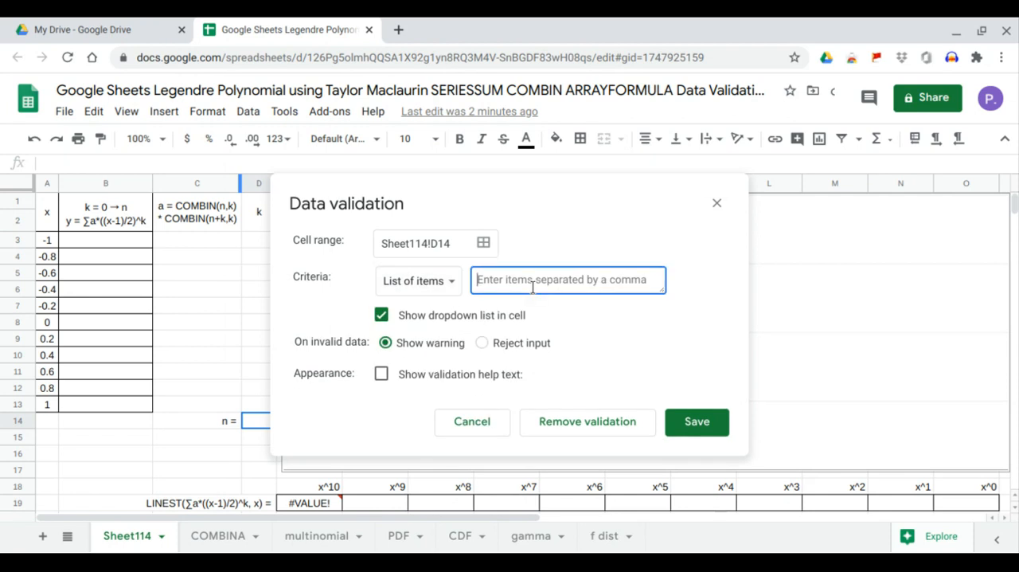
text(0,1,2,3,4,5,6,7,8,9,10)
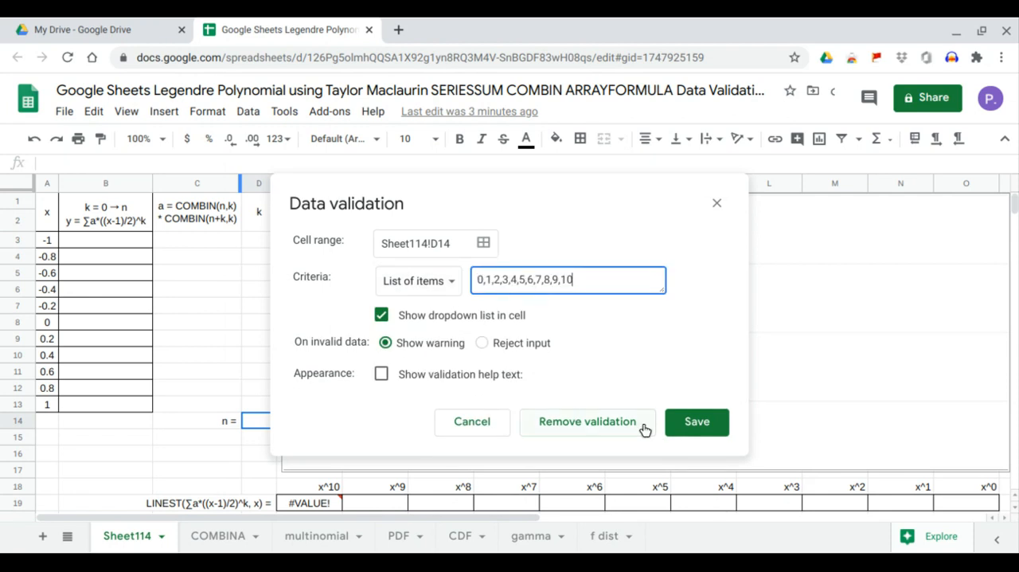
click(703, 432)
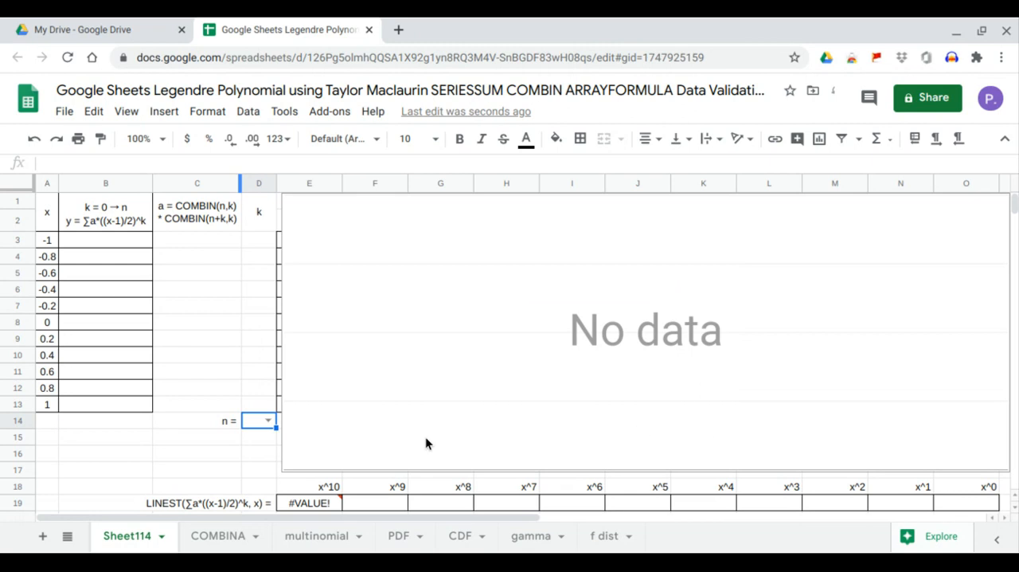
click(269, 419)
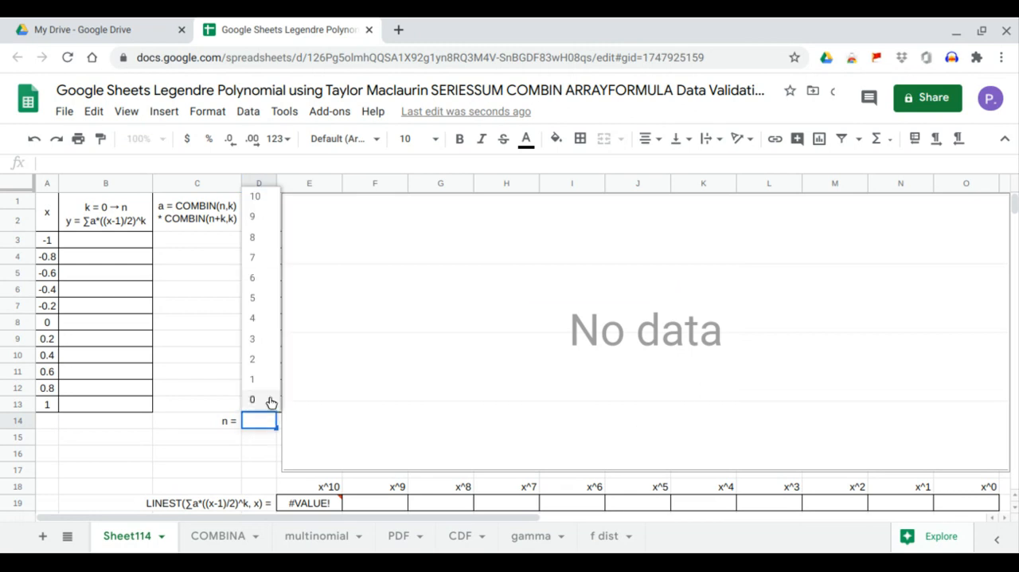
click(167, 445)
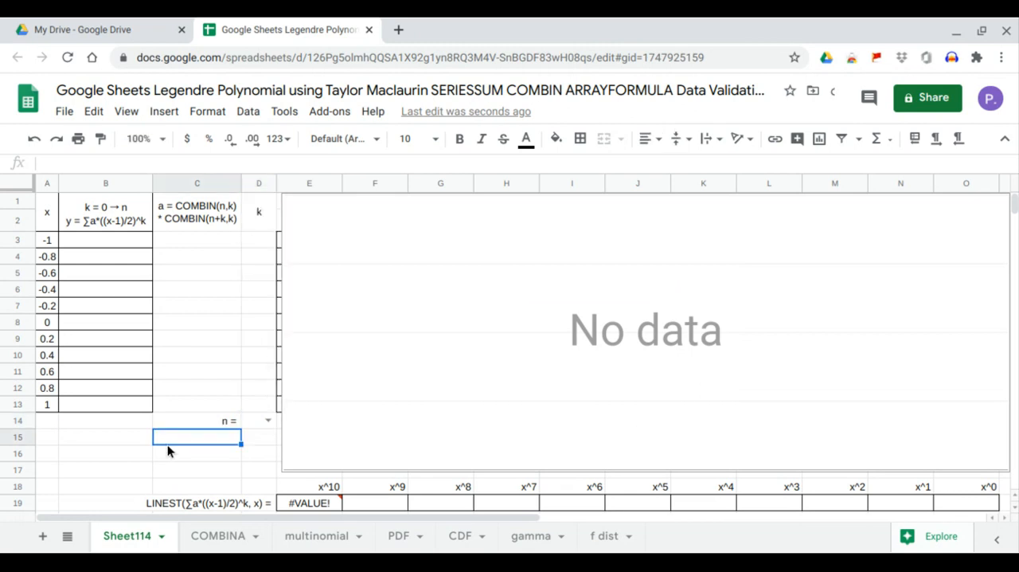
- Generate the k values from cell D3 with the formula =SEQUENCE(D14+1,1,0,1)
click(260, 242)
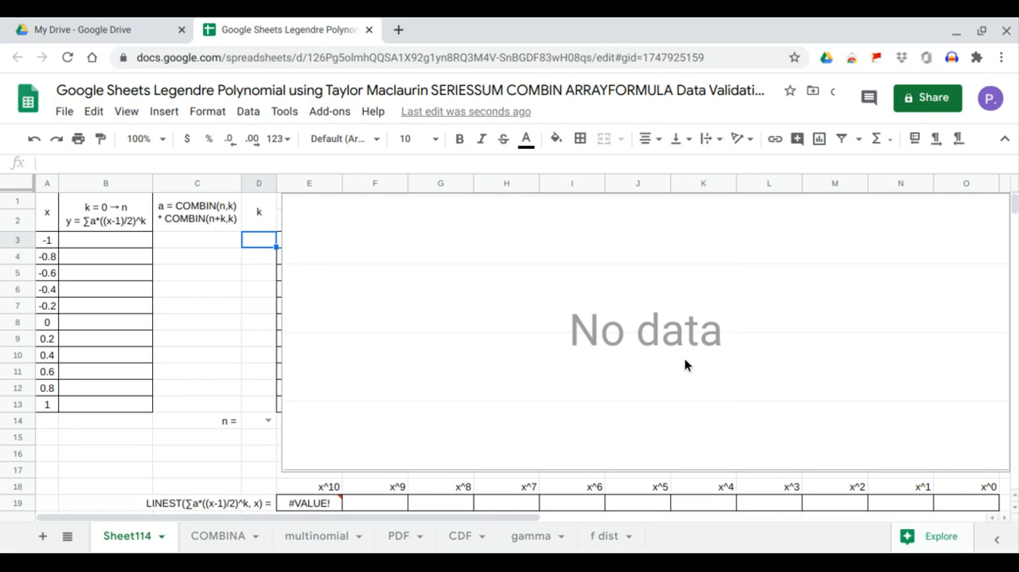
text(=seq)
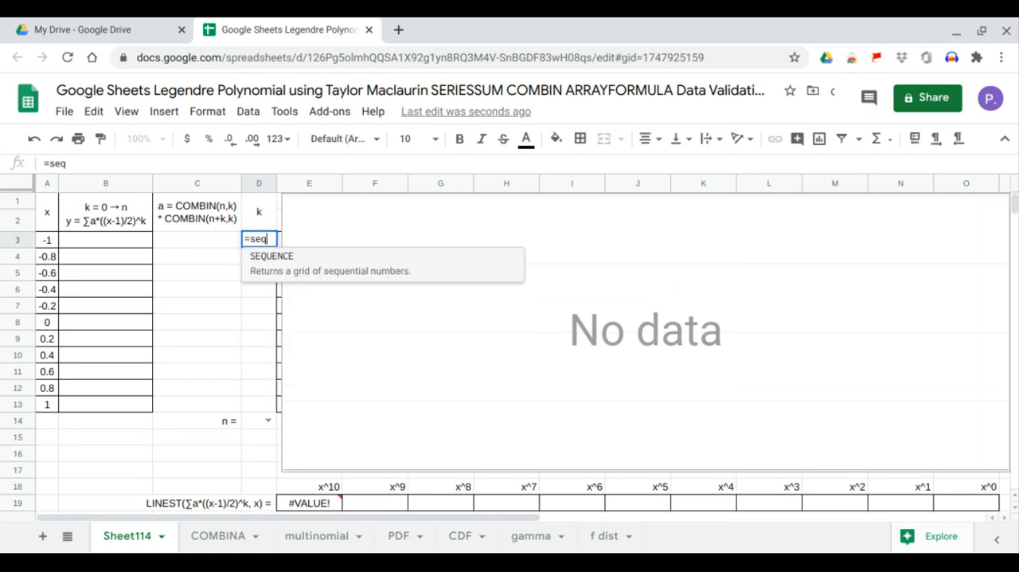
key(Tab)
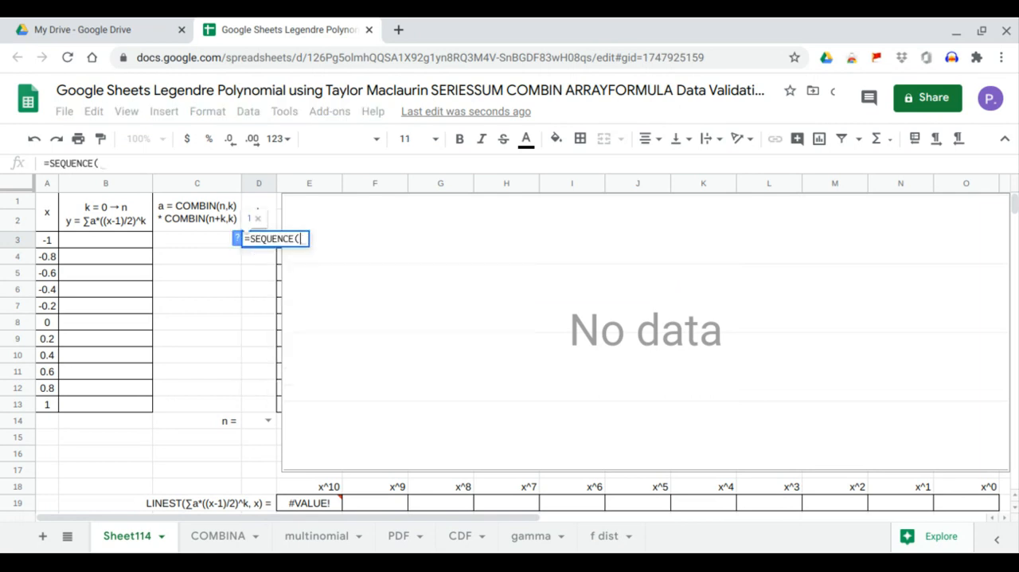
click(260, 420)
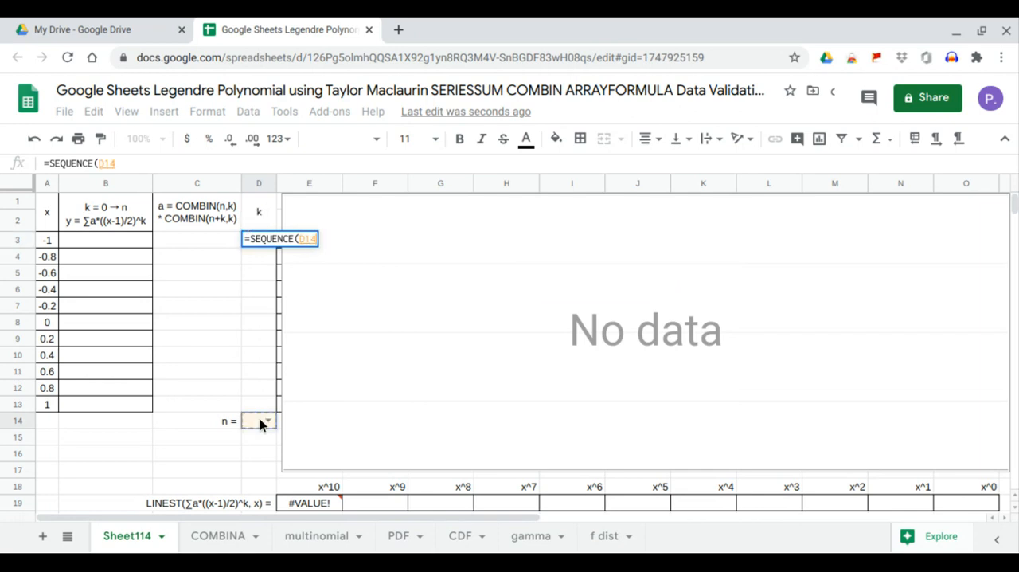
text(+1,)
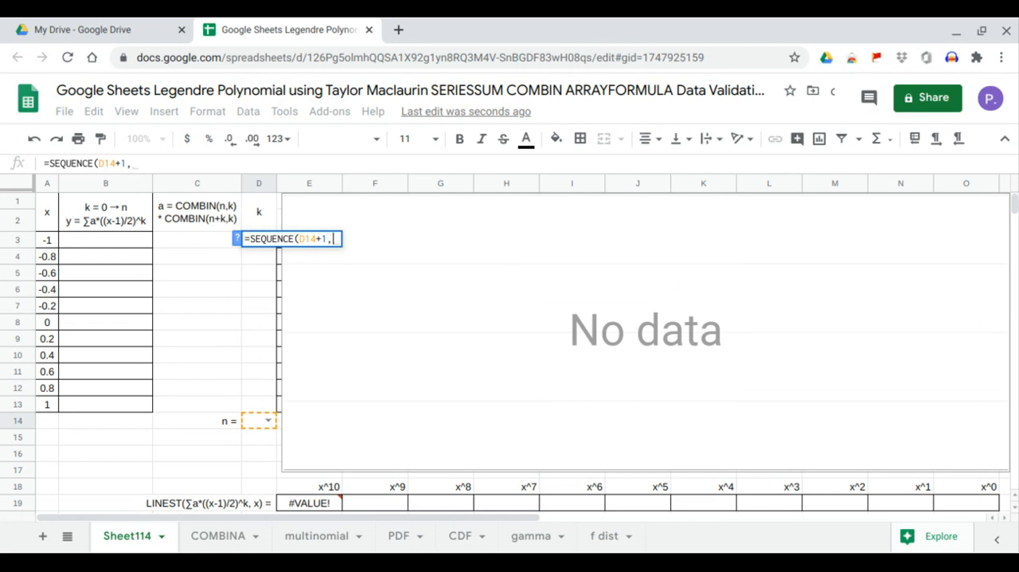
text(1,0,1)
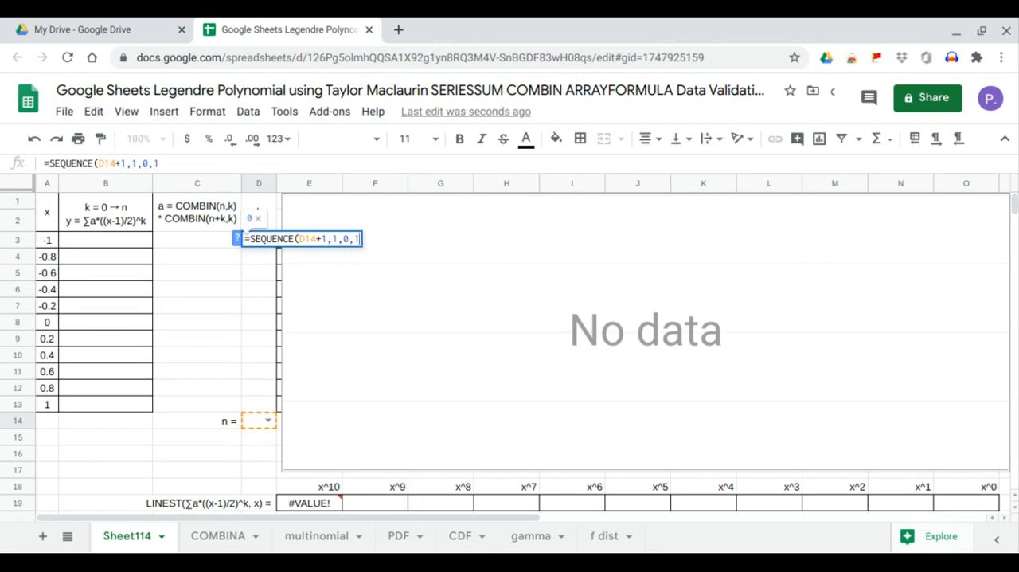
key(Return)
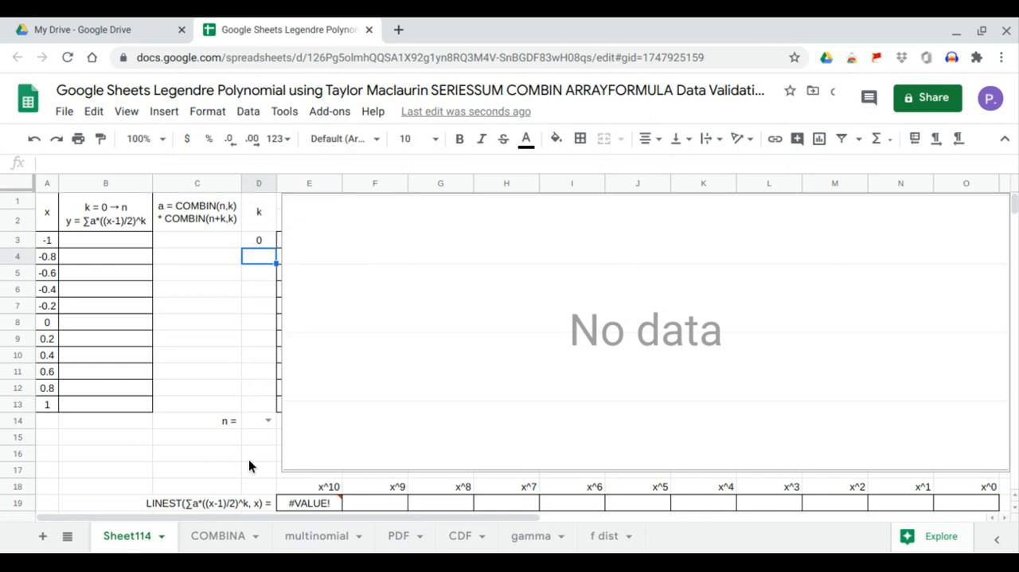
- Test the k sequence by choosing n as 1, 2 and finally 3 in cell D14
click(268, 420)
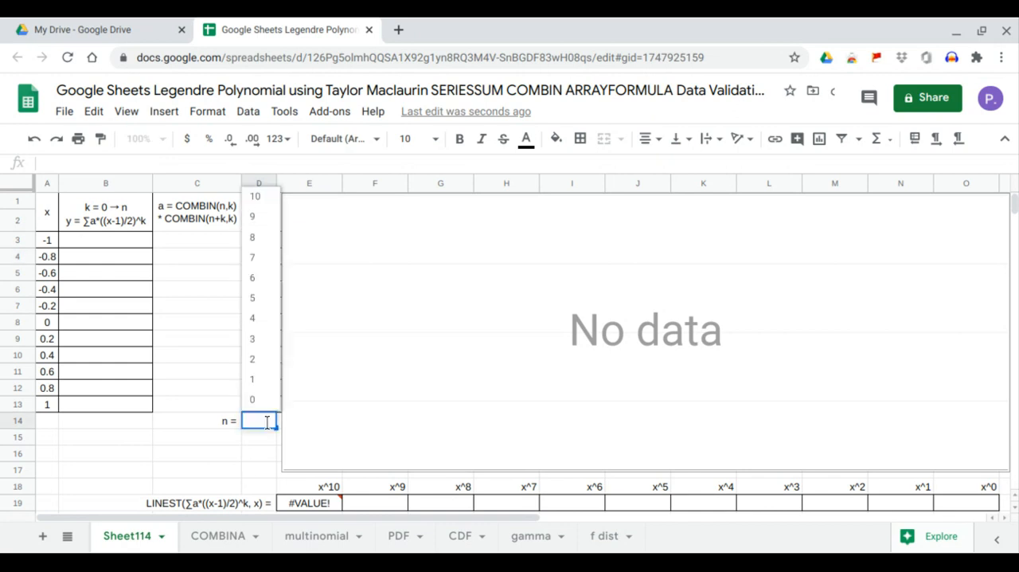
click(266, 380)
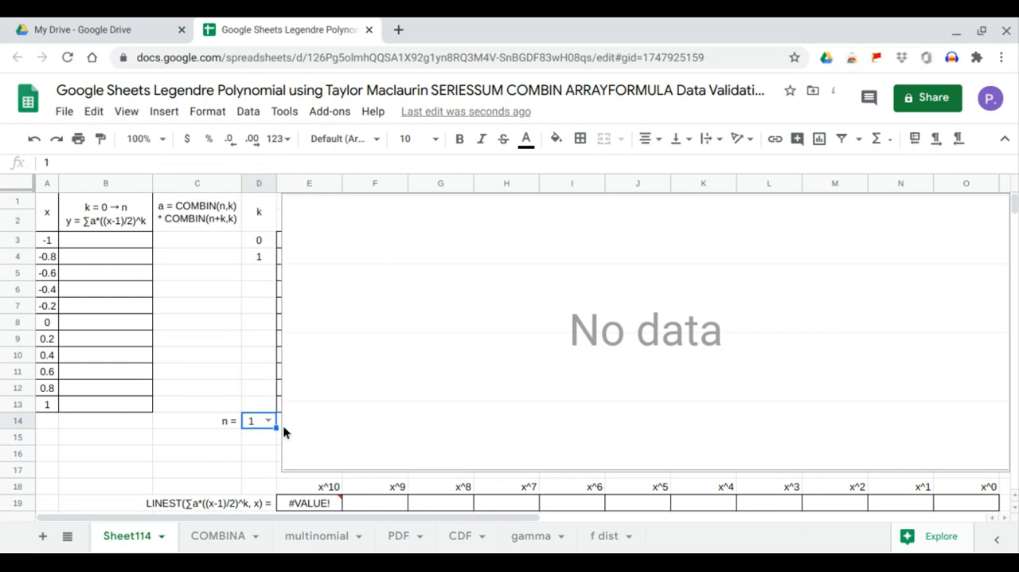
click(271, 420)
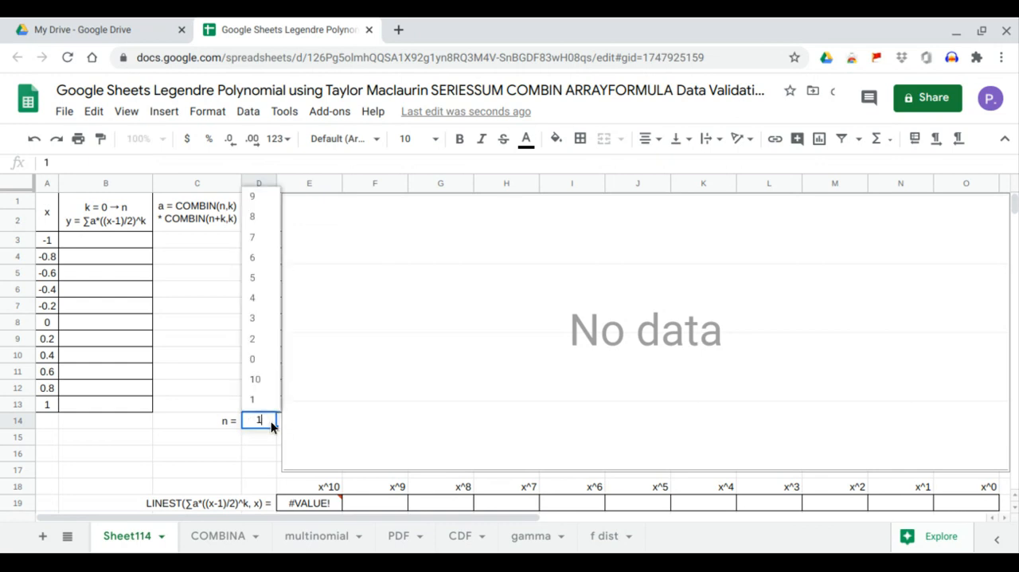
click(253, 339)
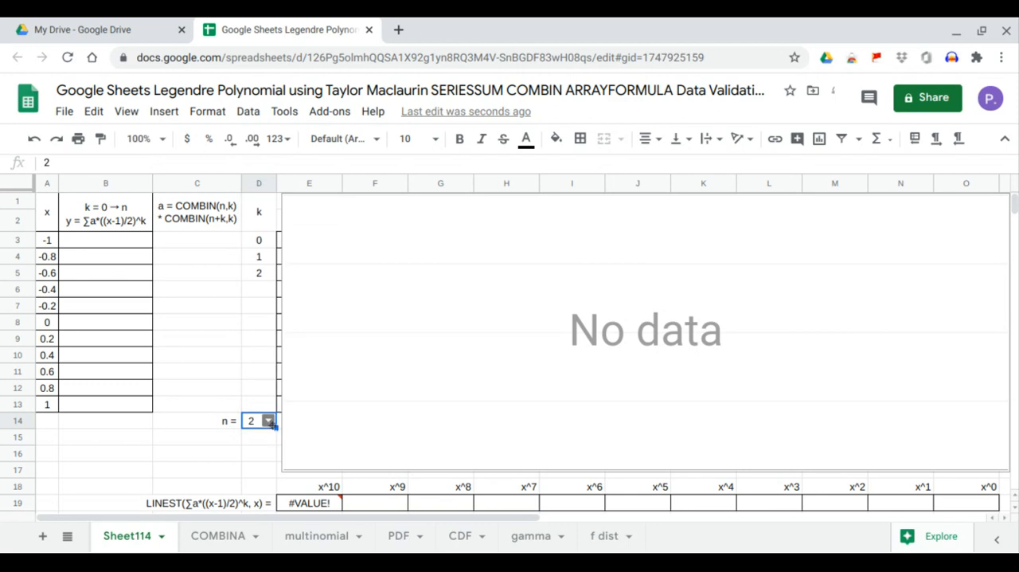
click(269, 421)
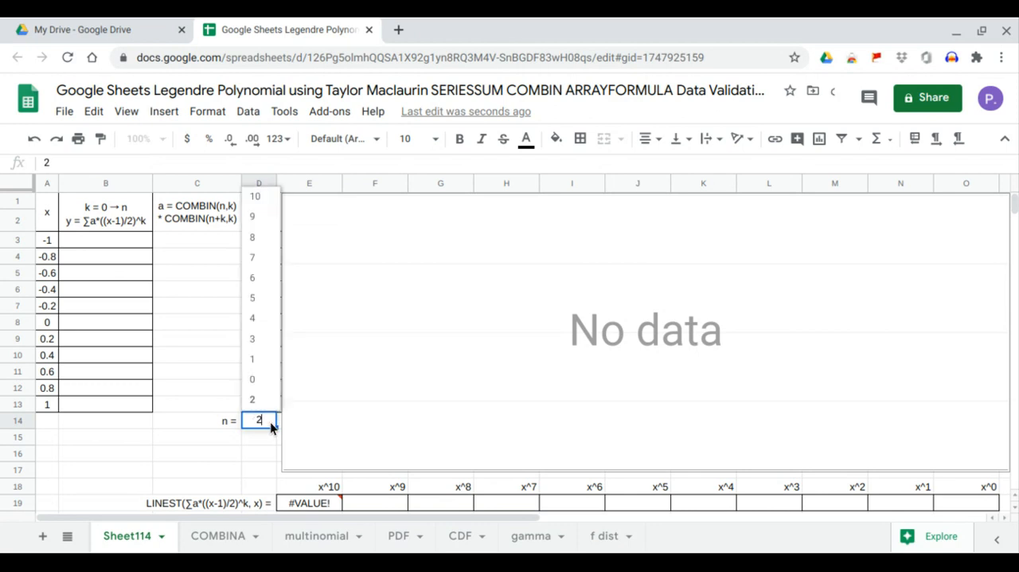
click(264, 340)
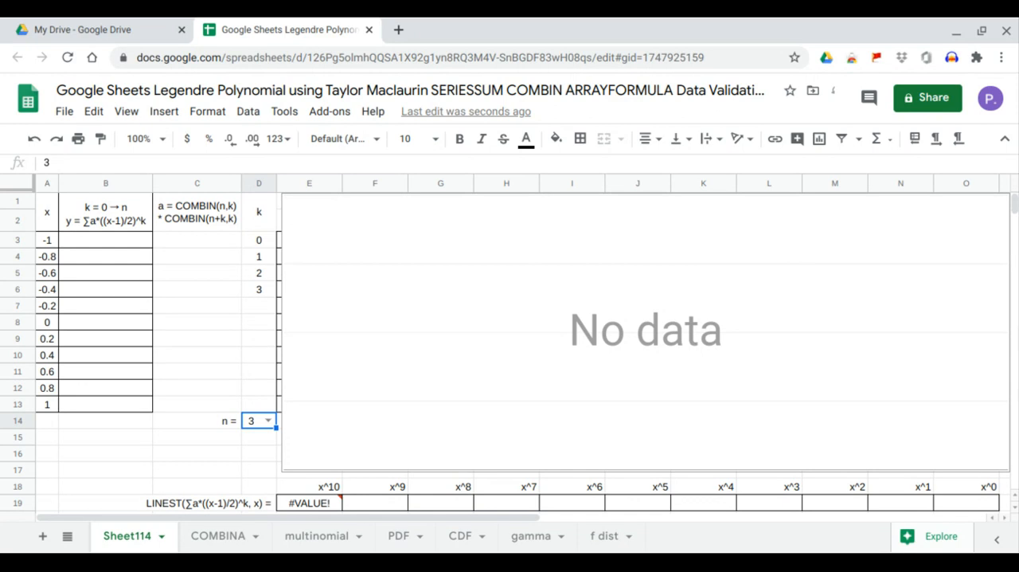
- Start the y formula in cell B3 as =ARRAYFORMULA(SERIESSUM((A3:A13-1)/2)
click(125, 239)
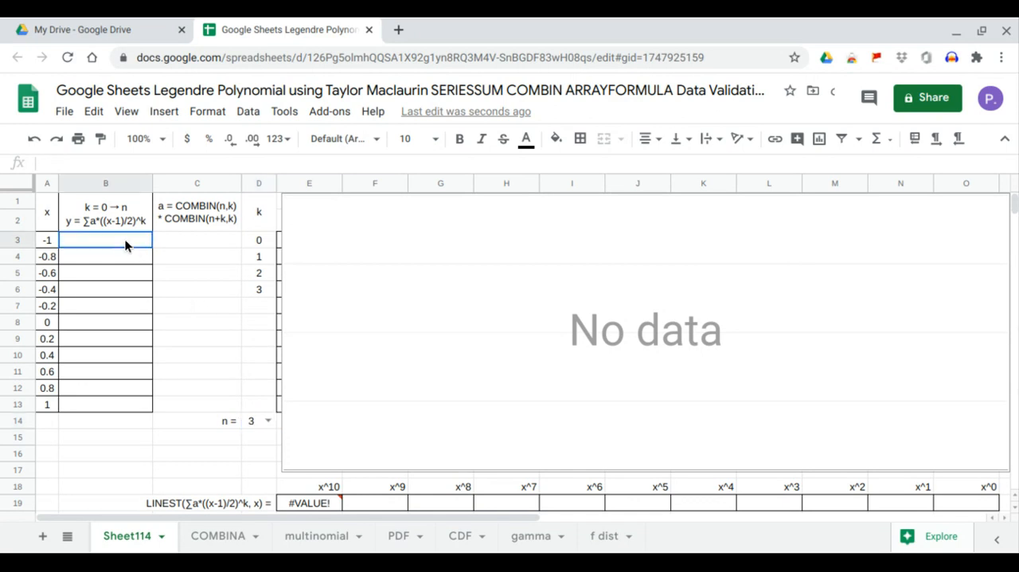
text(=)
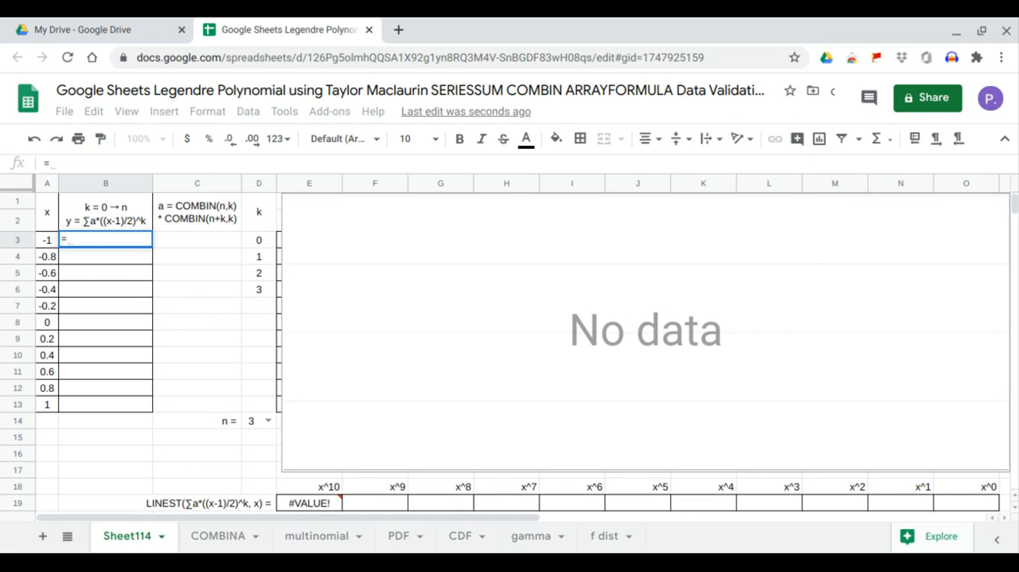
text(arr)
key(Tab)
text(s)
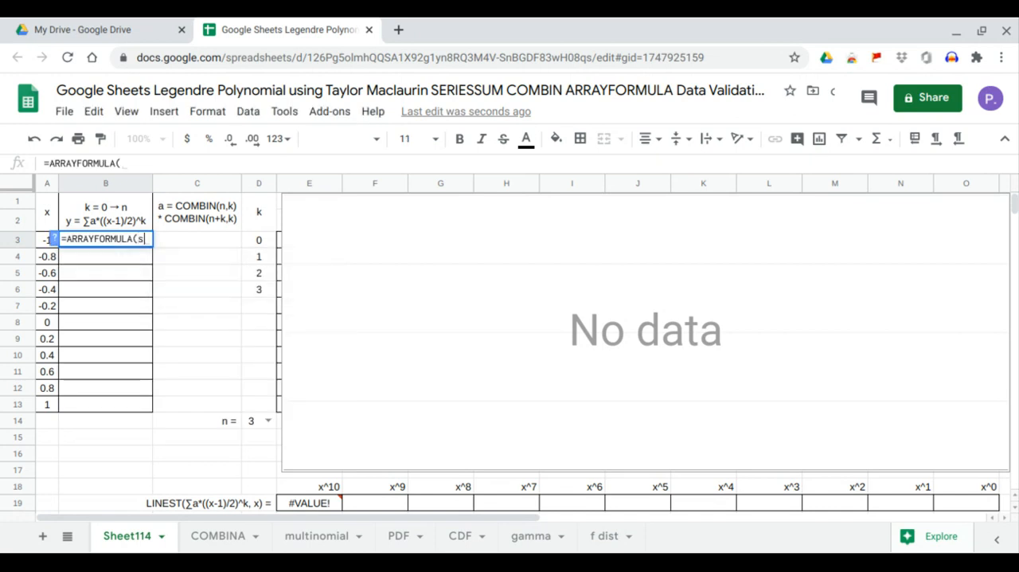
text(er)
key(Tab)
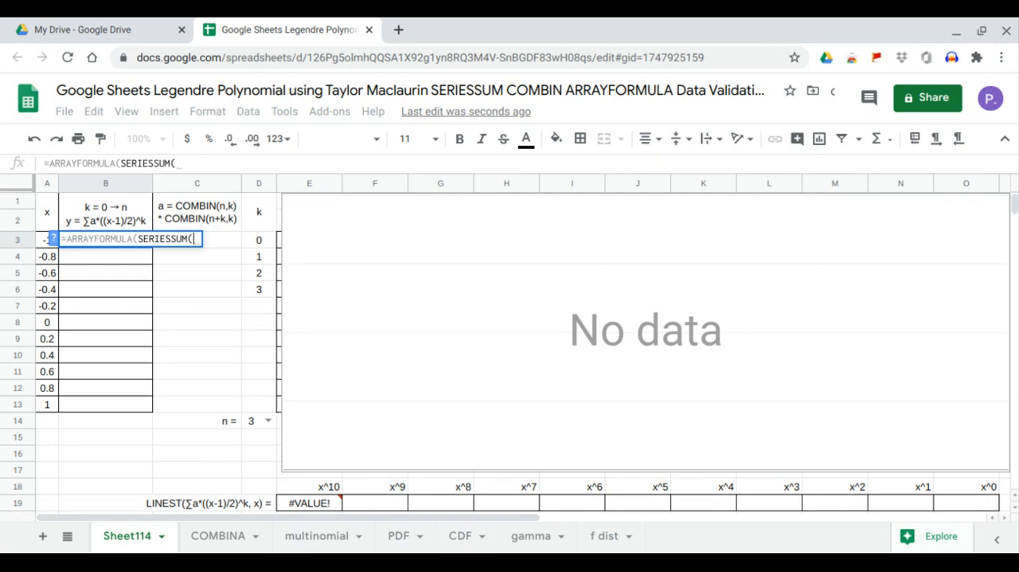
text(()
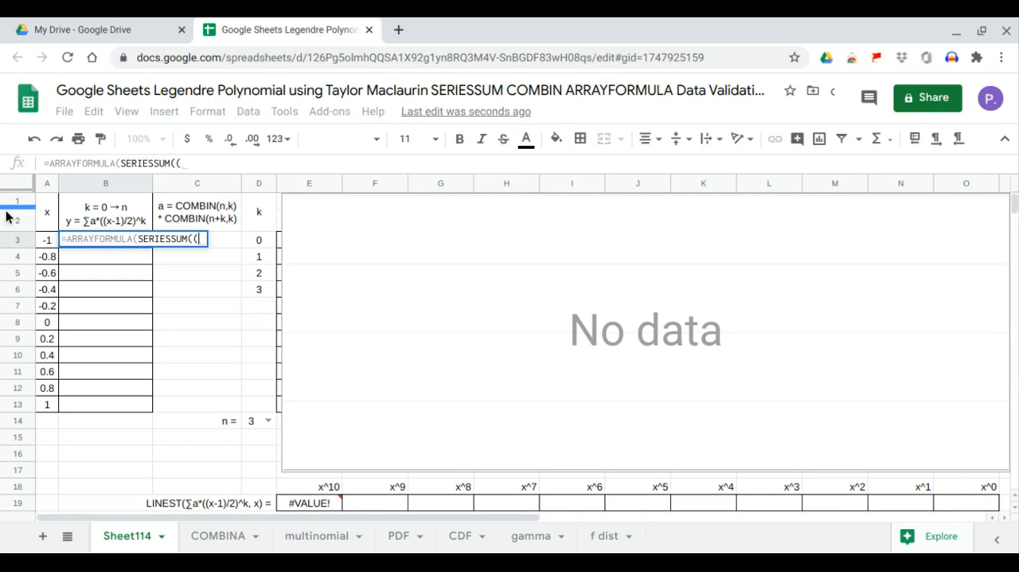
drag(47, 241, 46, 403)
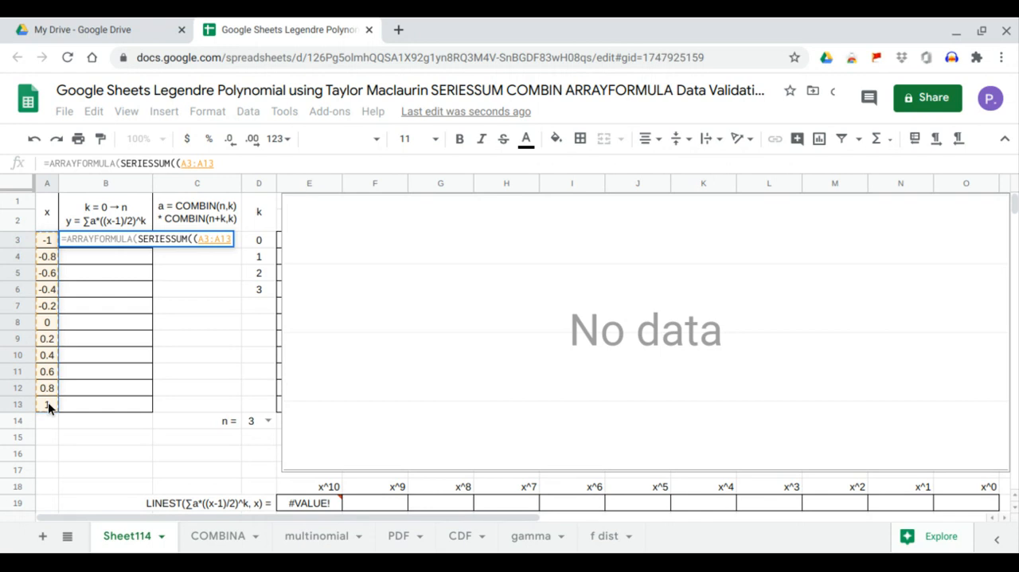
text(-1))
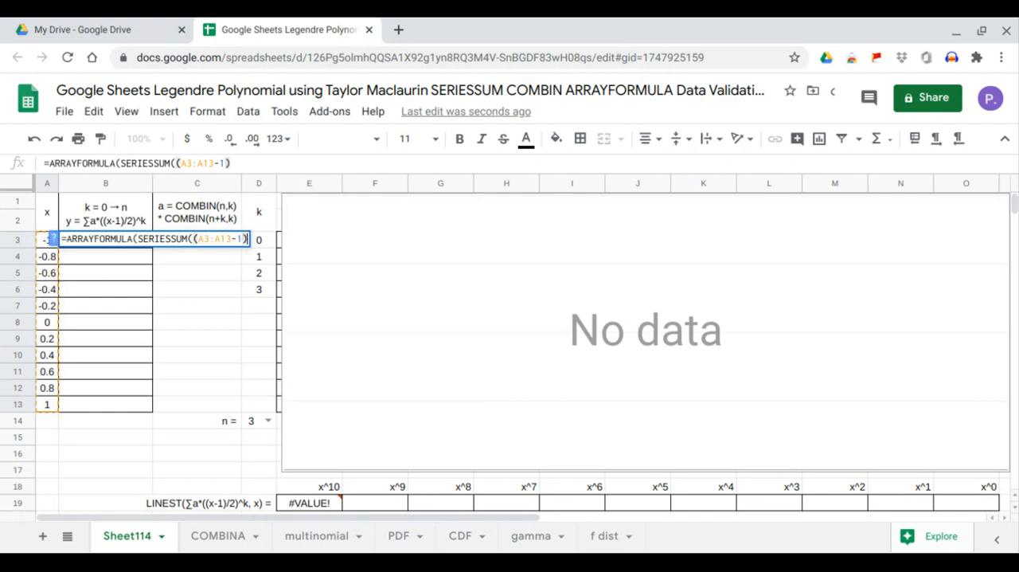
text(/)
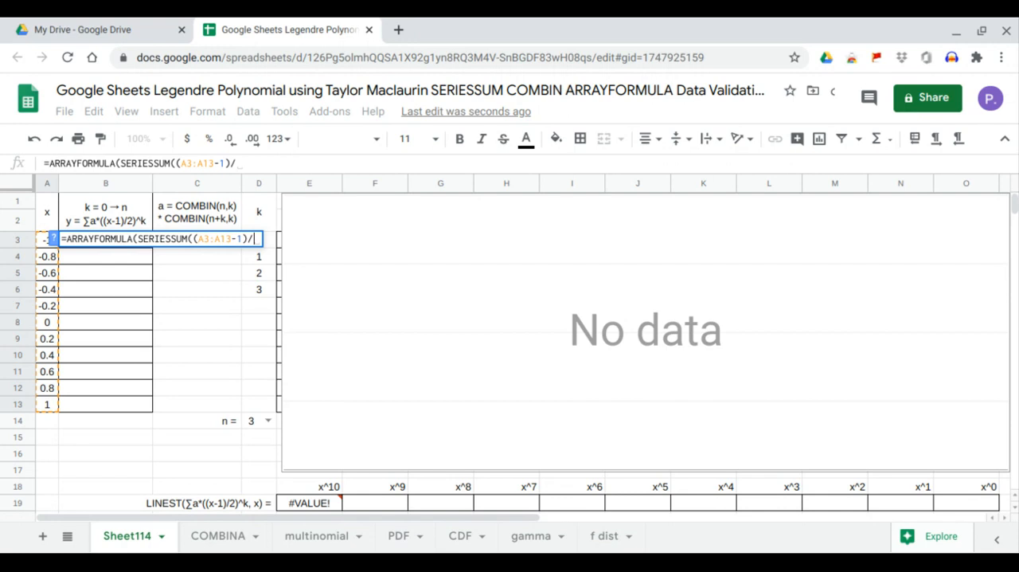
text(2))
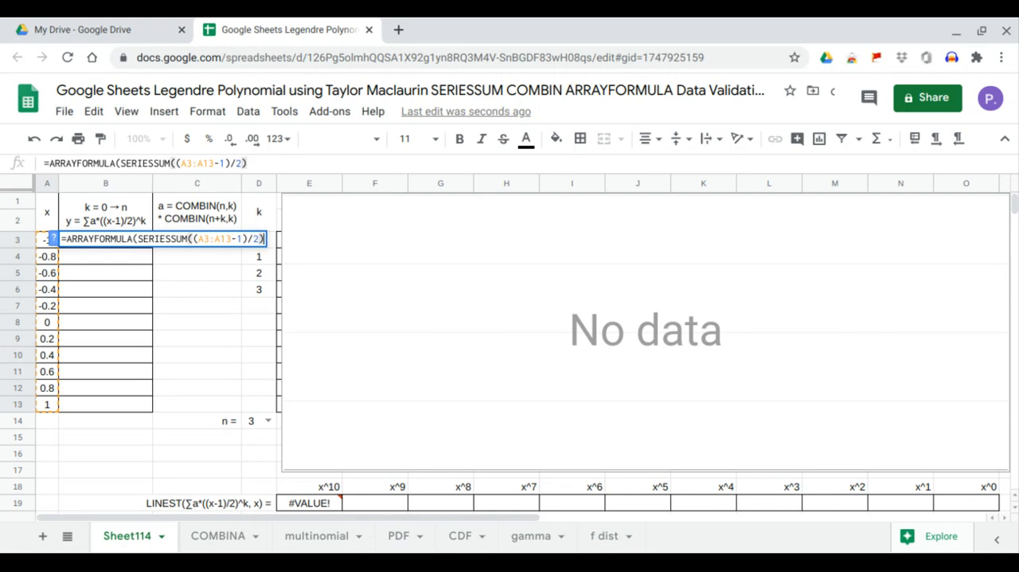
text(^)
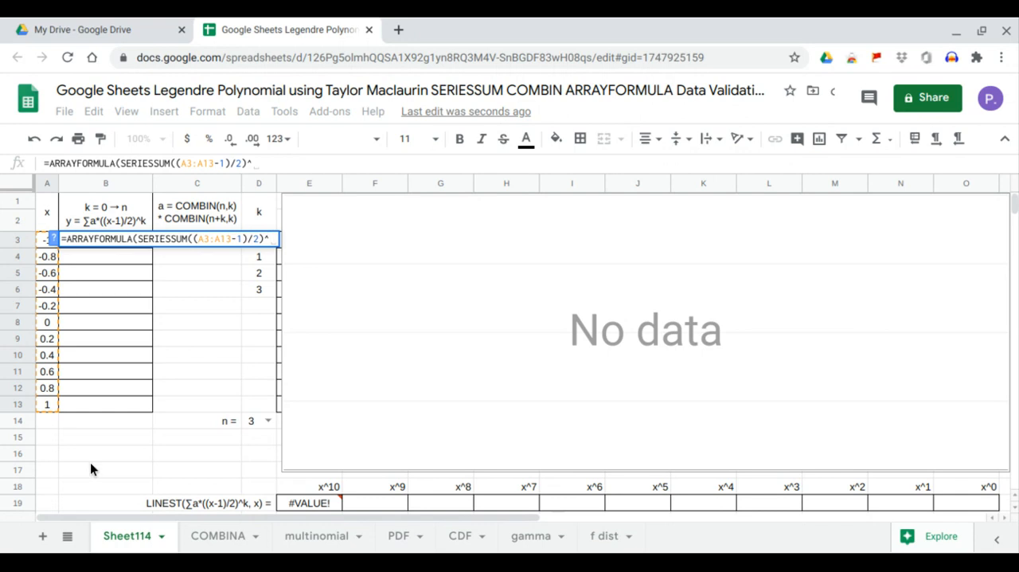
drag(251, 406, 249, 368)
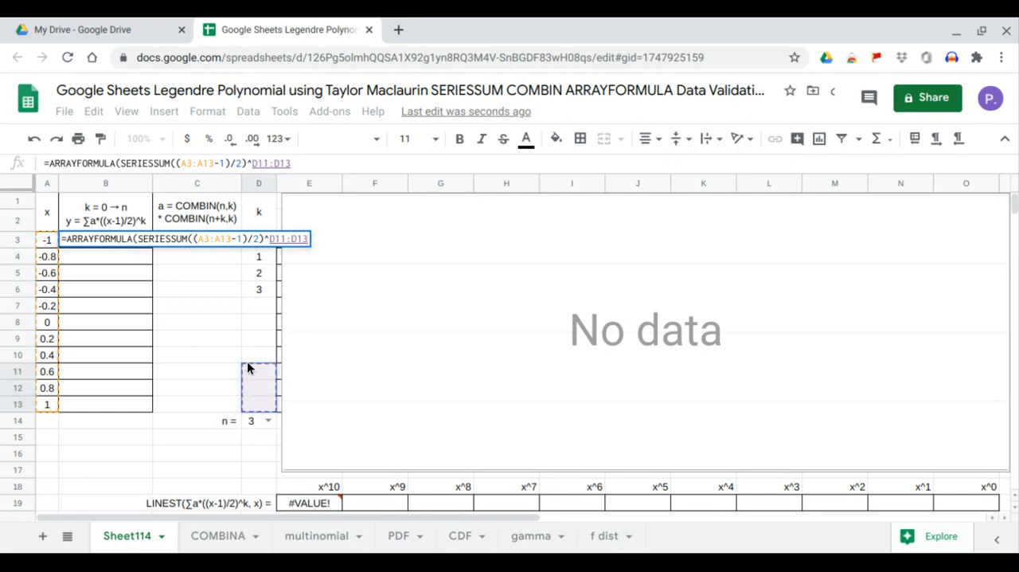
click(314, 163)
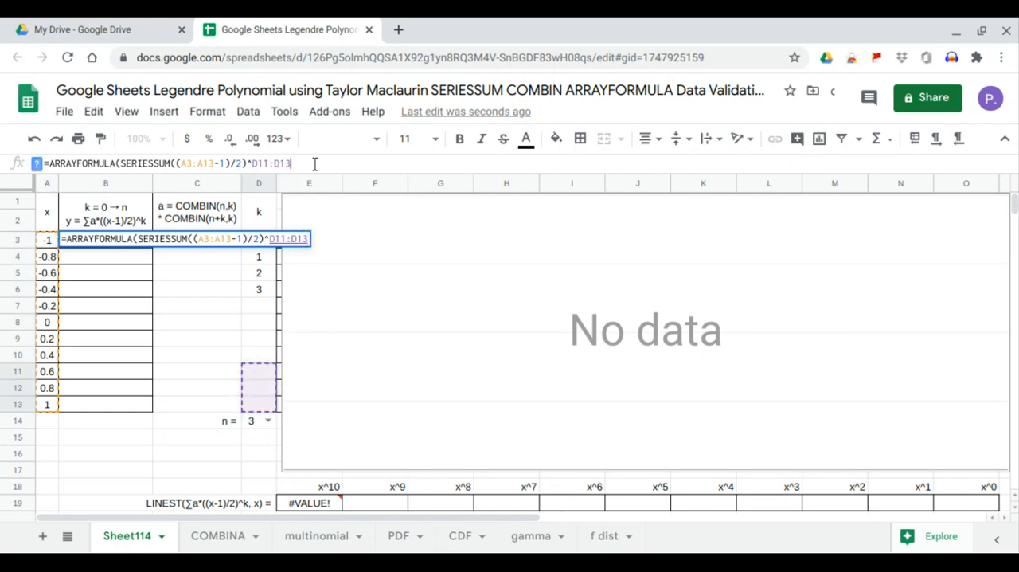
key(BackSpace)
key(BackSpace)
key(BackSpace)
key(BackSpace)
key(BackSpace)
key(BackSpace)
key(BackSpace)
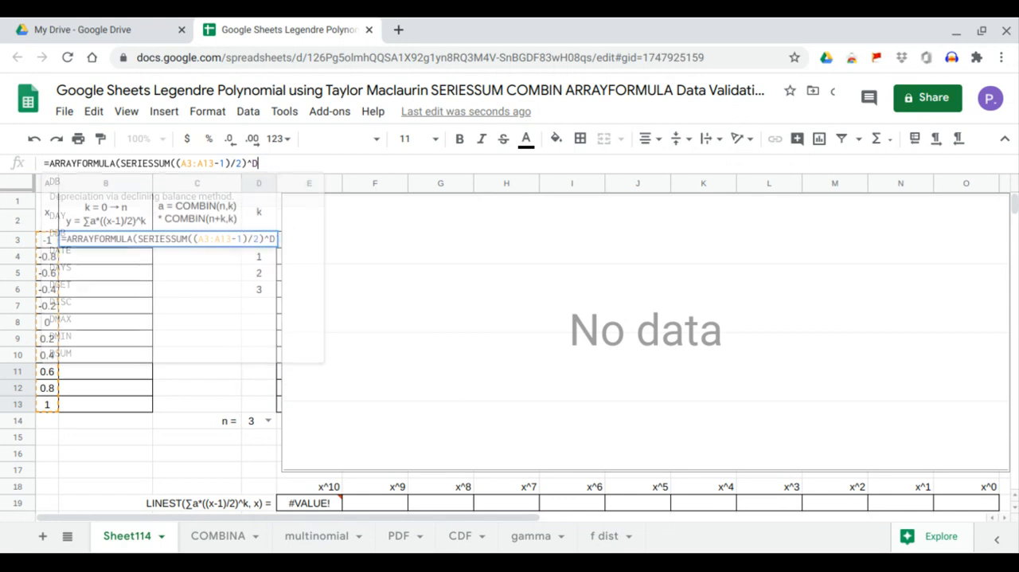
key(BackSpace)
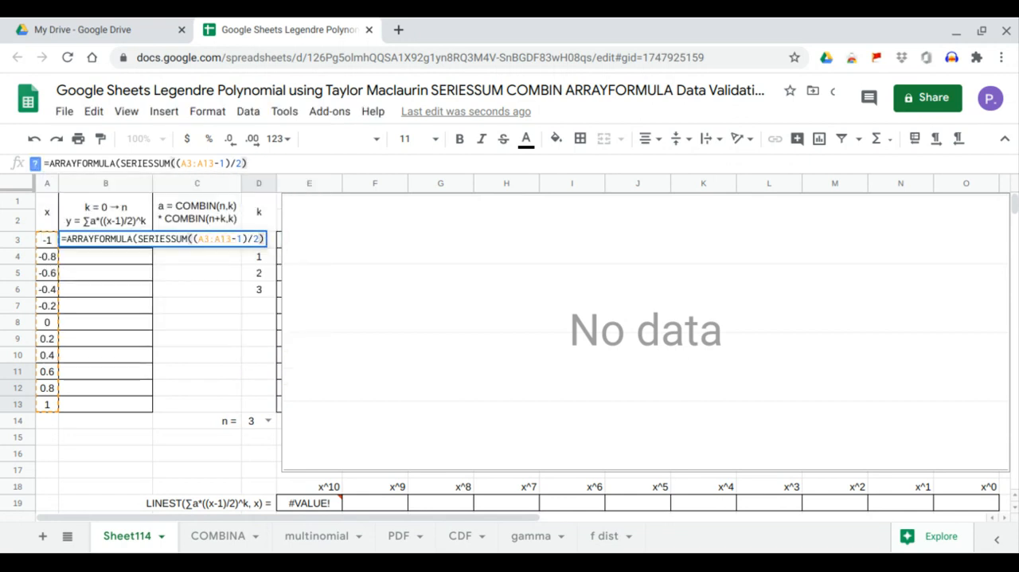
- Complete the SERIESSUM formula in B3 with the arguments 0, 1 and the coefficient range C3:C13
text(,)
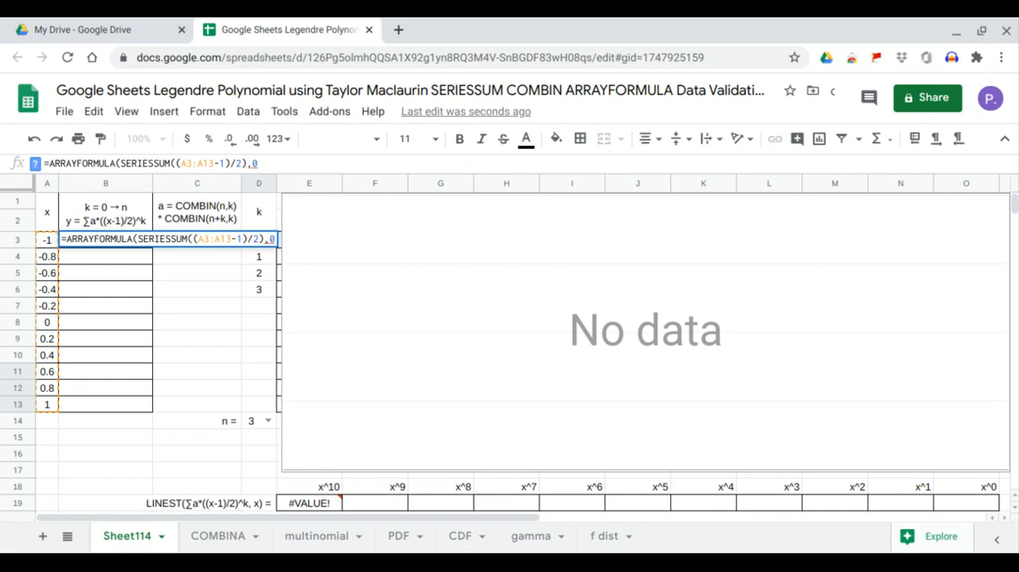
text(0,)
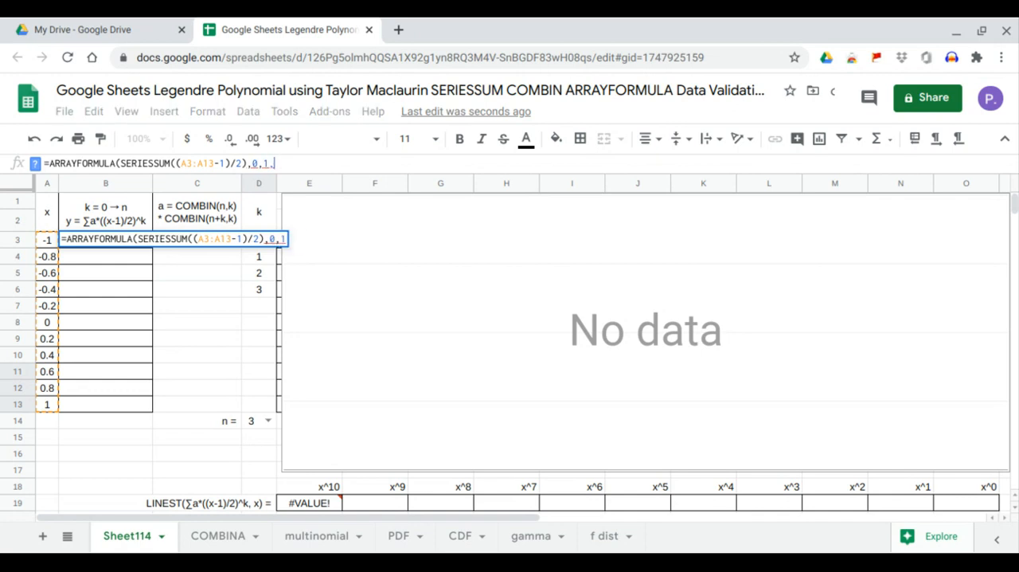
text(1,)
drag(198, 401, 199, 249)
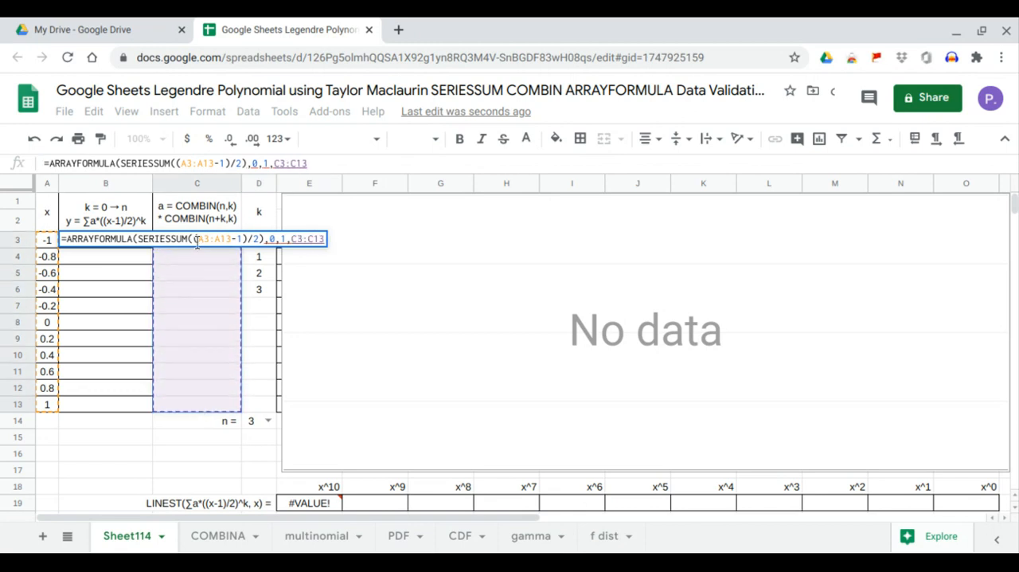
key(Return)
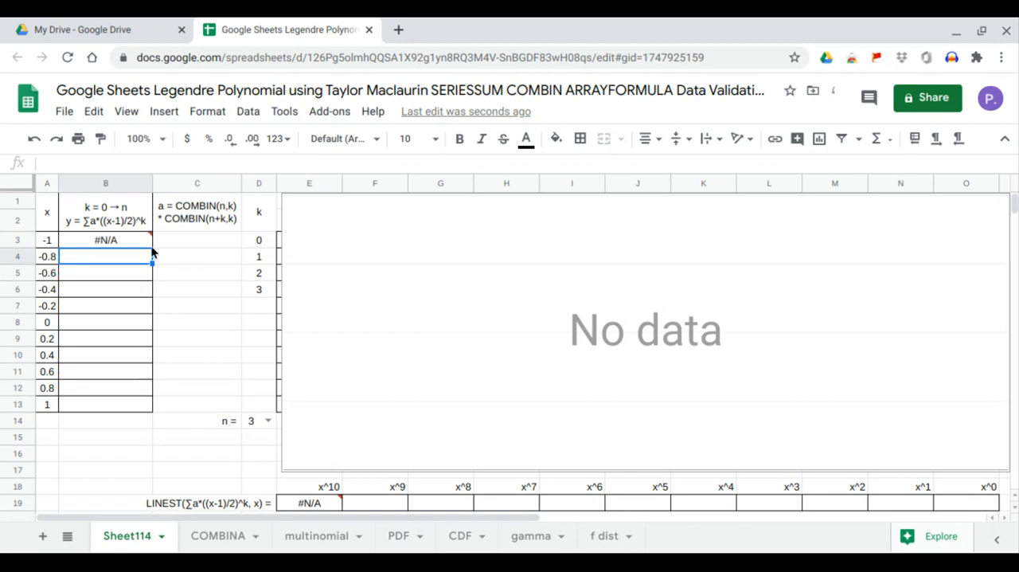
- Correct the formula in B3 by adding the missing opening parenthesis after SERIESSUM
click(122, 241)
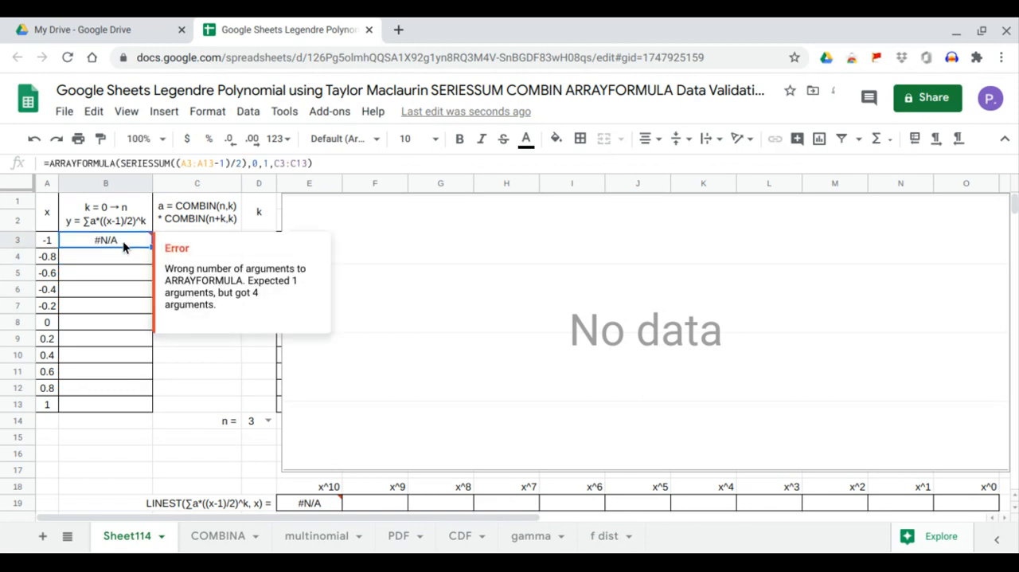
click(170, 163)
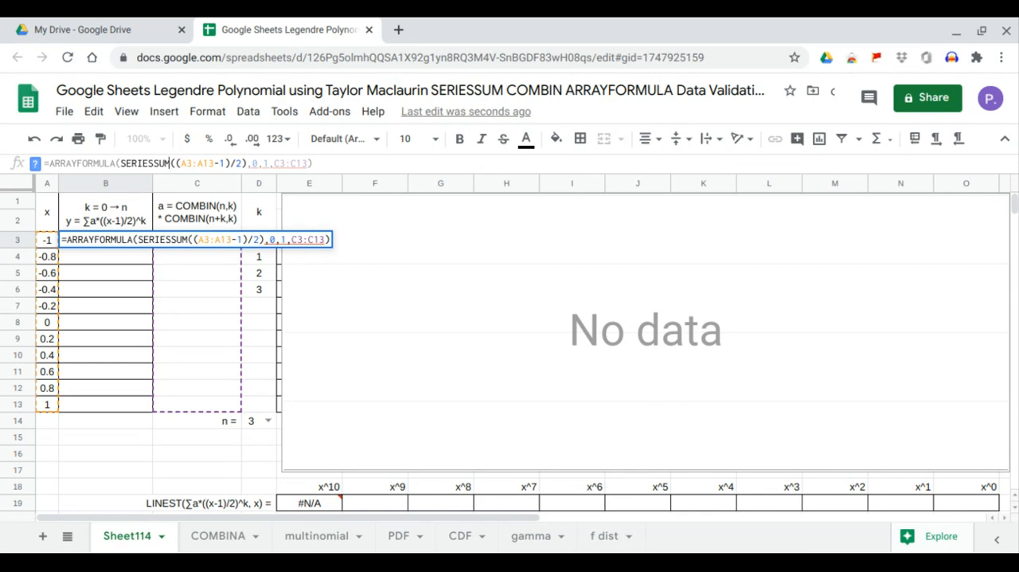
text(()
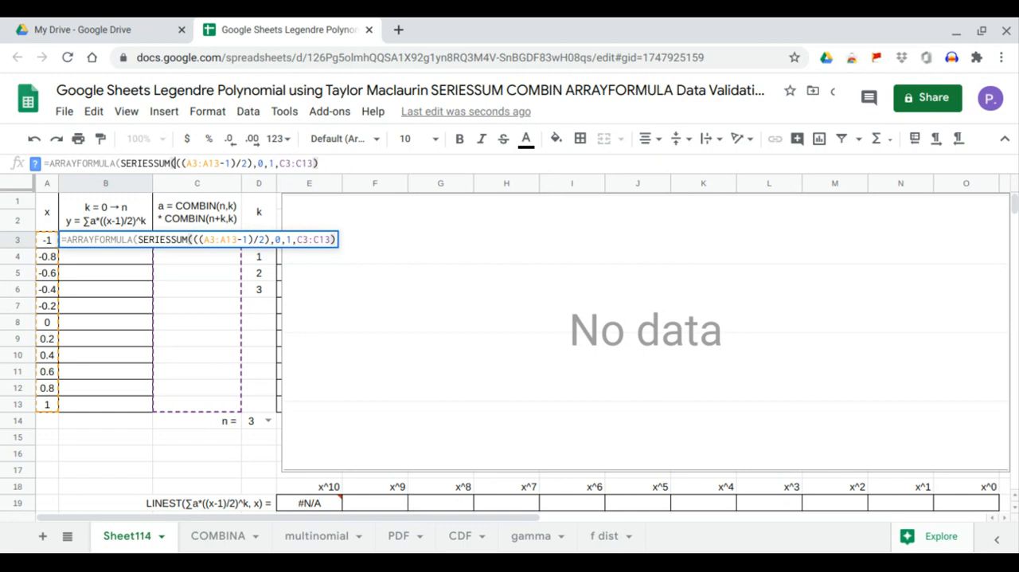
key(Return)
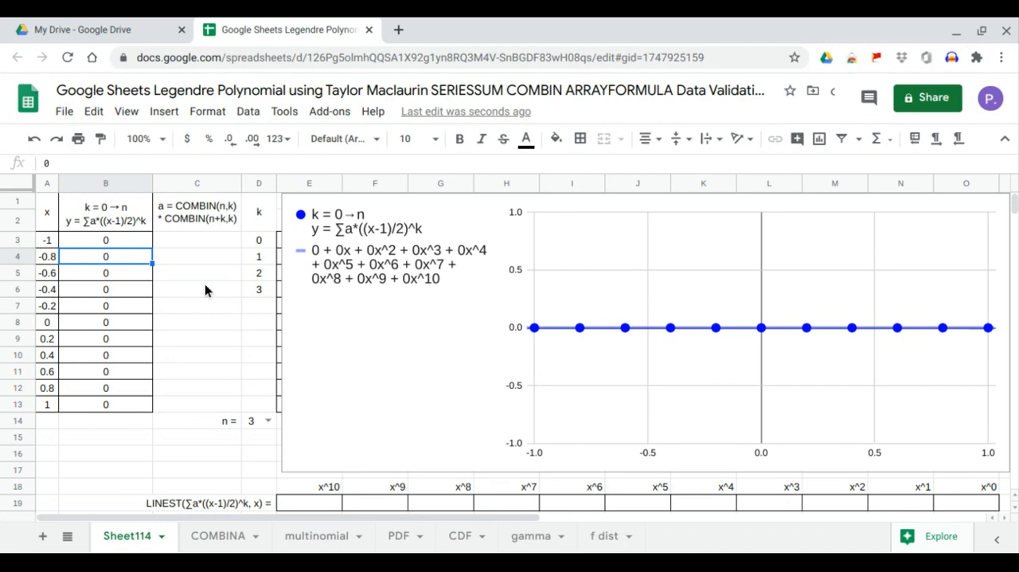
- Enter =ARRAYFORMULA(COMBIN(D14,D3:D13)) in cell C3 and check the coefficients C7:C13 beside the blank k cells
click(208, 240)
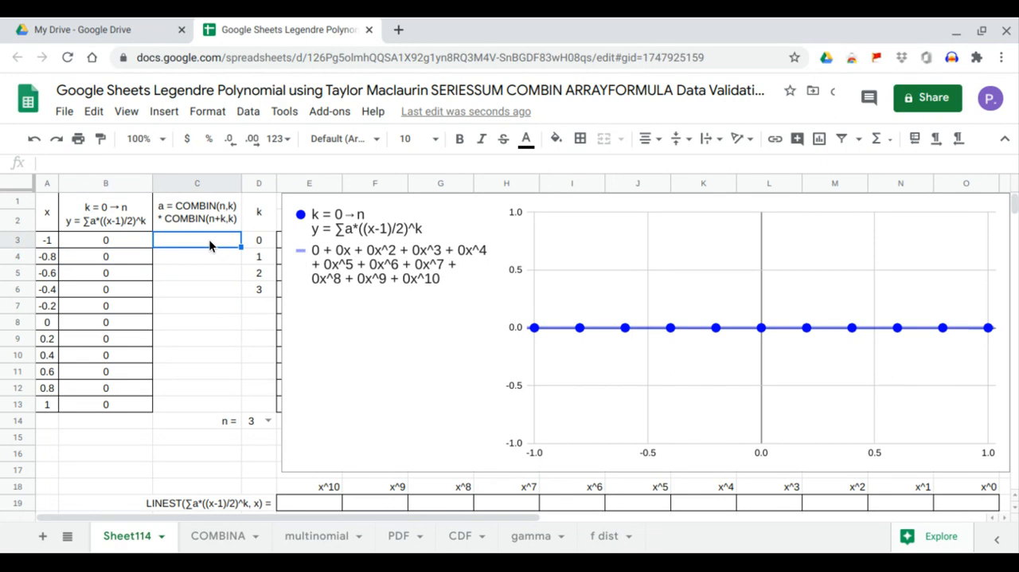
text(=)
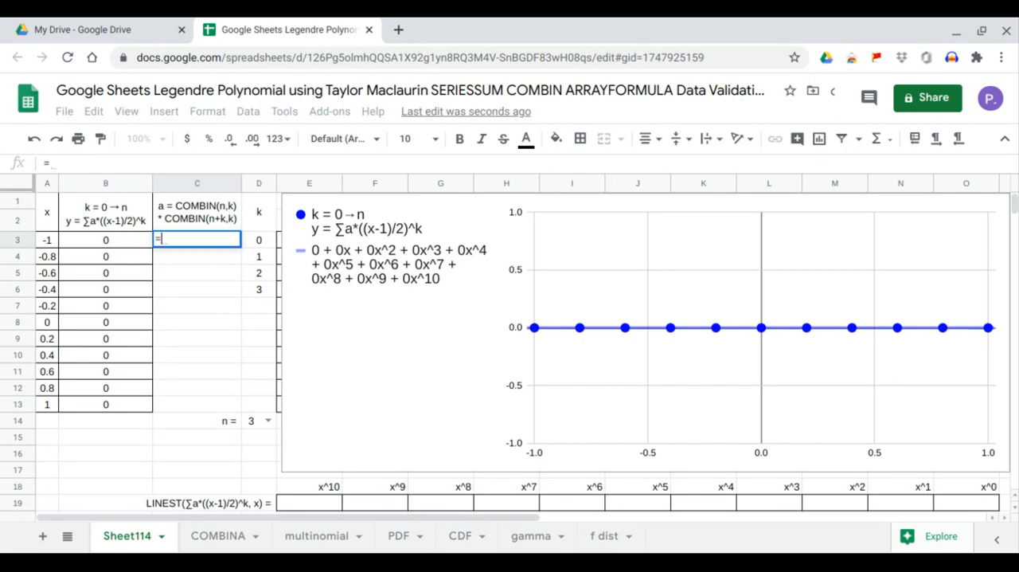
text(arr)
key(Tab)
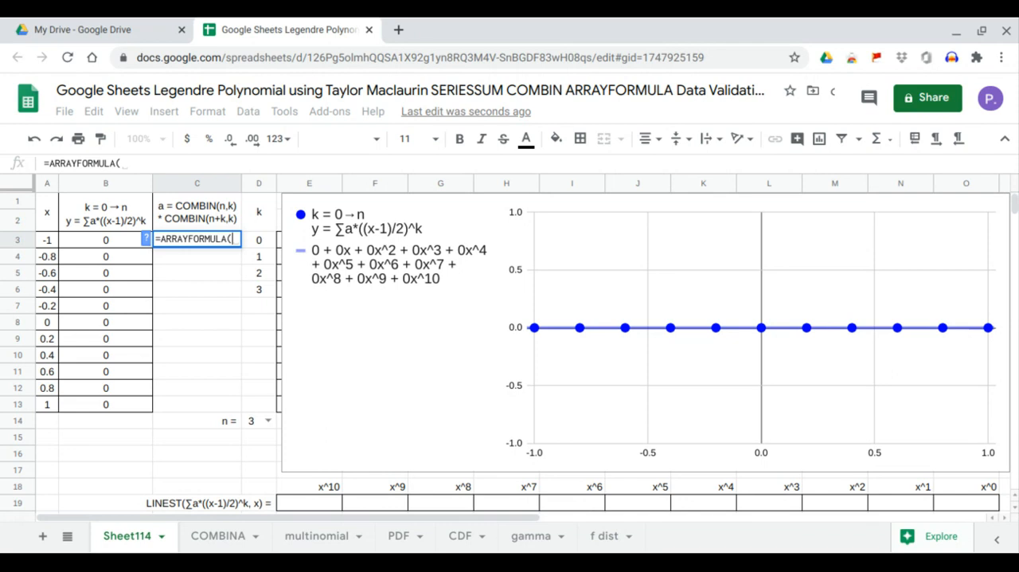
text(c)
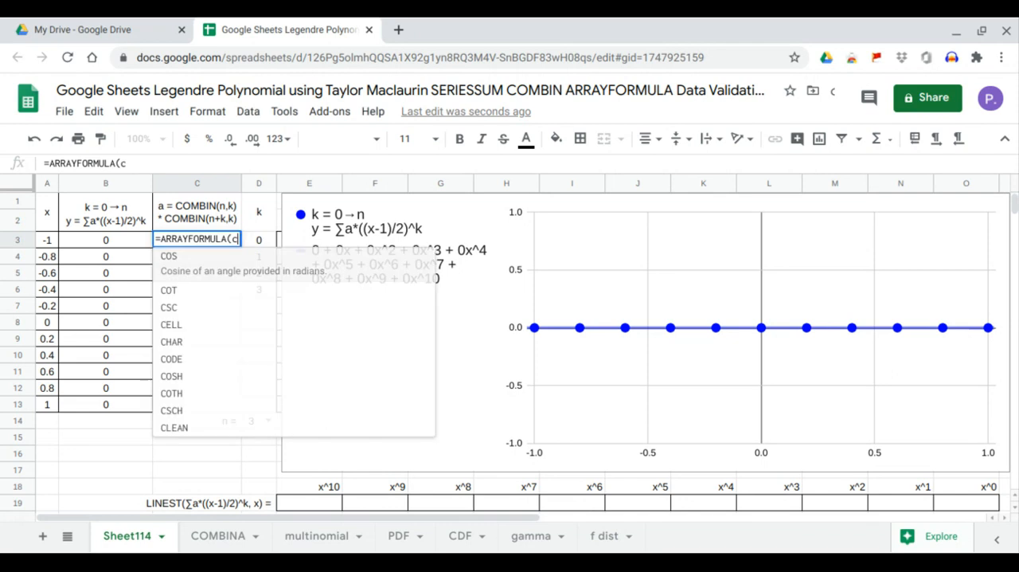
text(om)
key(Tab)
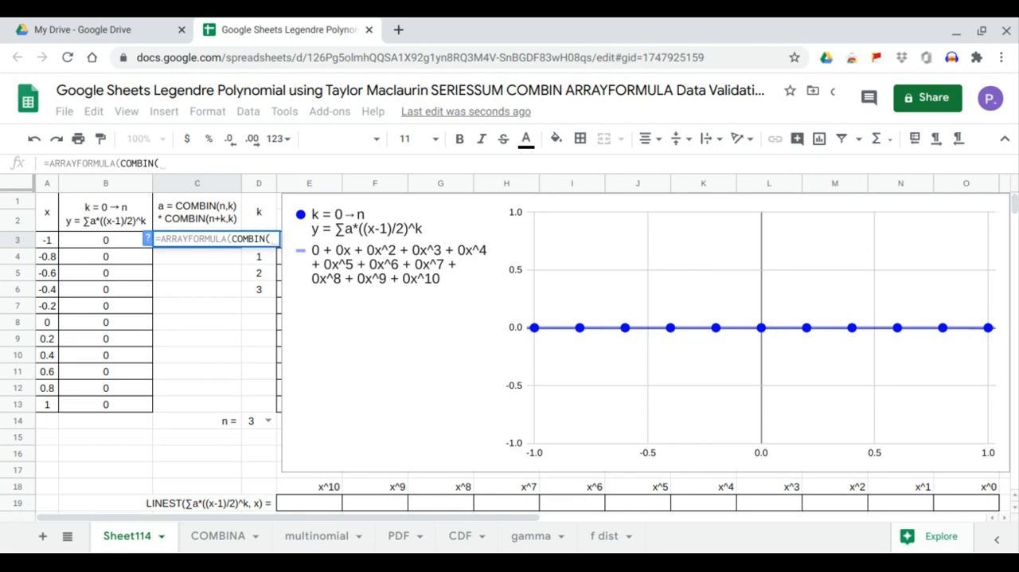
click(252, 423)
text(,)
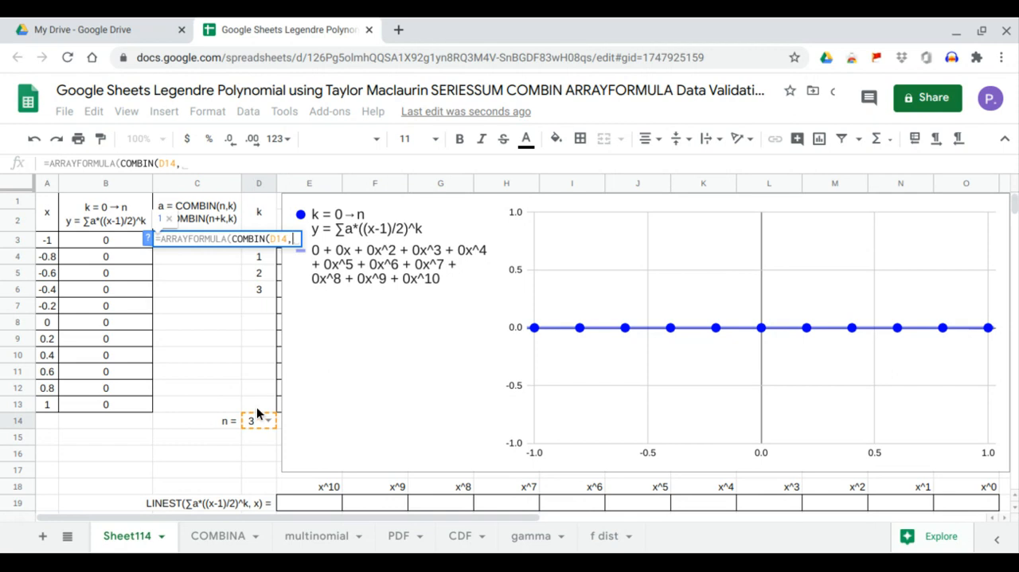
drag(259, 404, 260, 256)
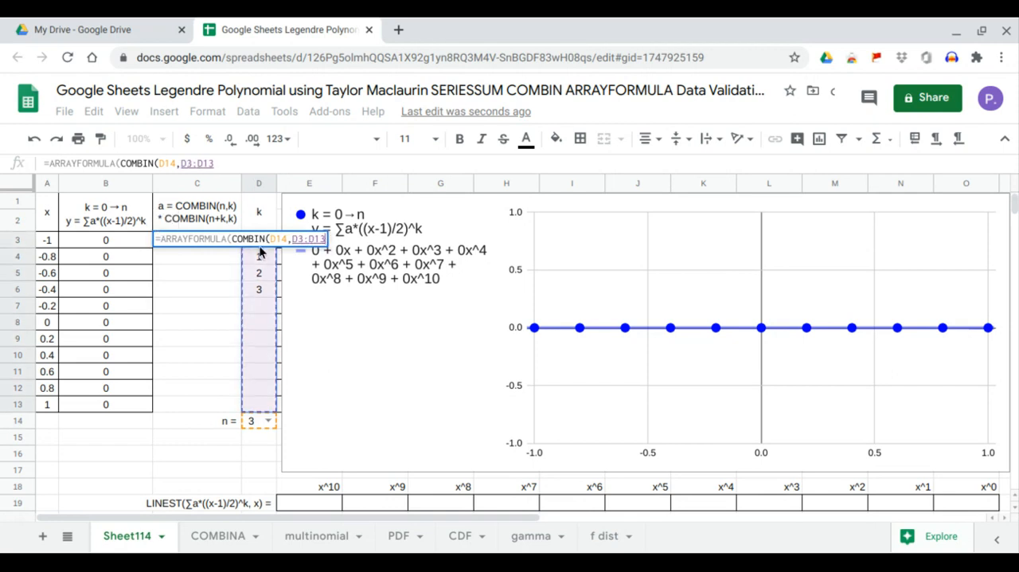
key(Return)
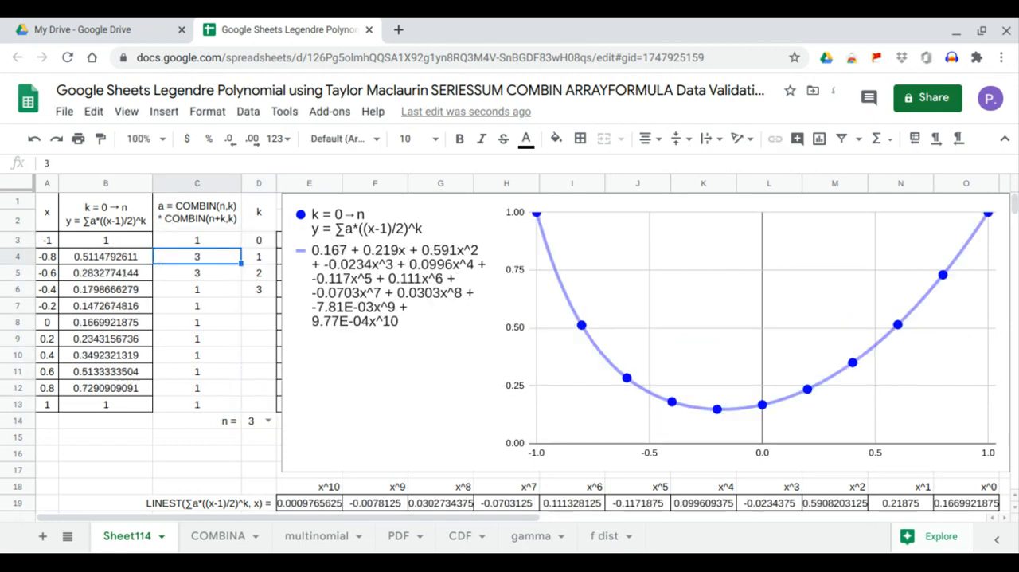
drag(253, 304, 263, 397)
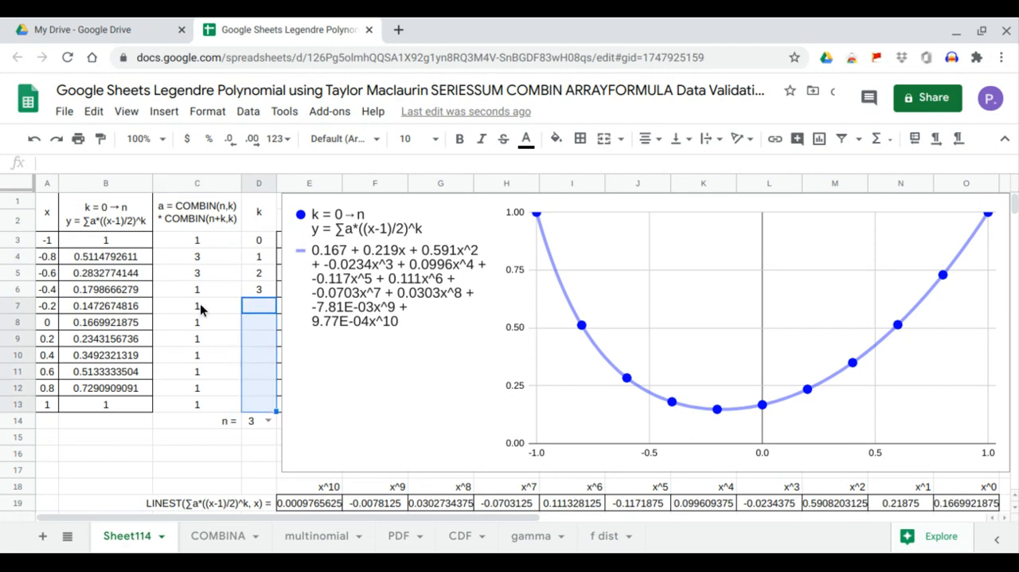
drag(200, 308, 199, 405)
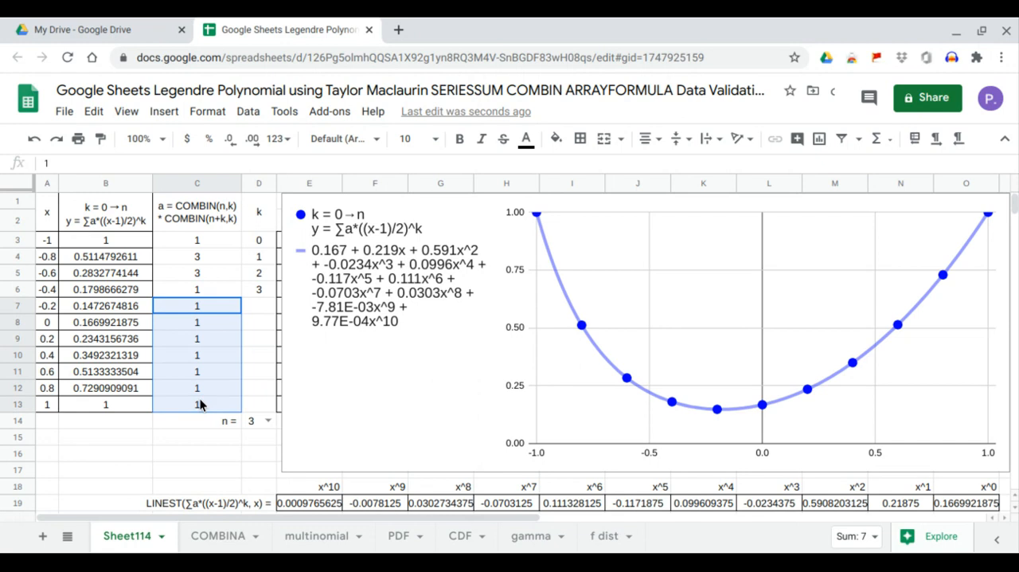
- Wrap the COMBIN term in C3 in IF(D3:D13="",0, …) so blank k cells give a coefficient of 0
click(201, 241)
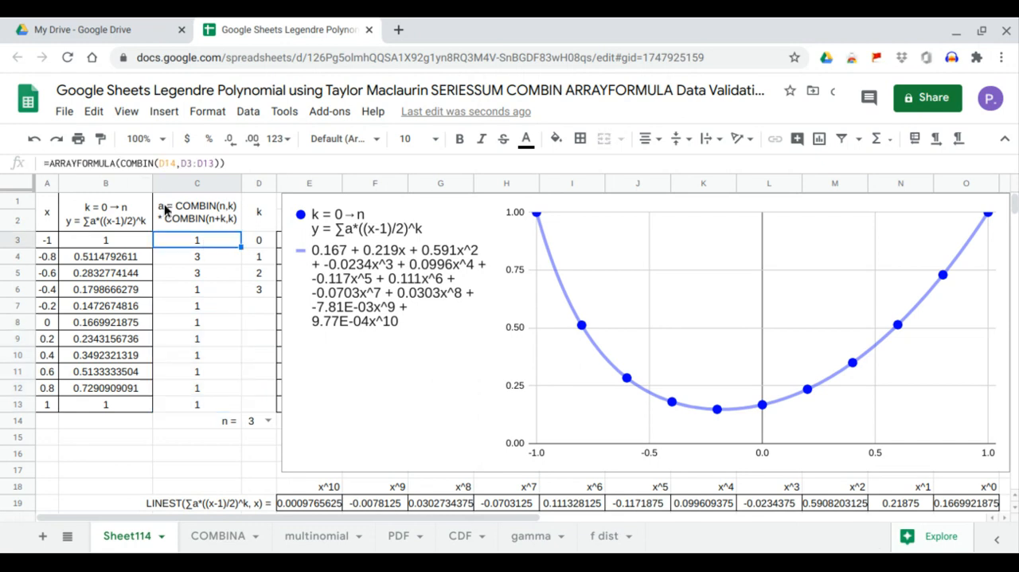
click(120, 162)
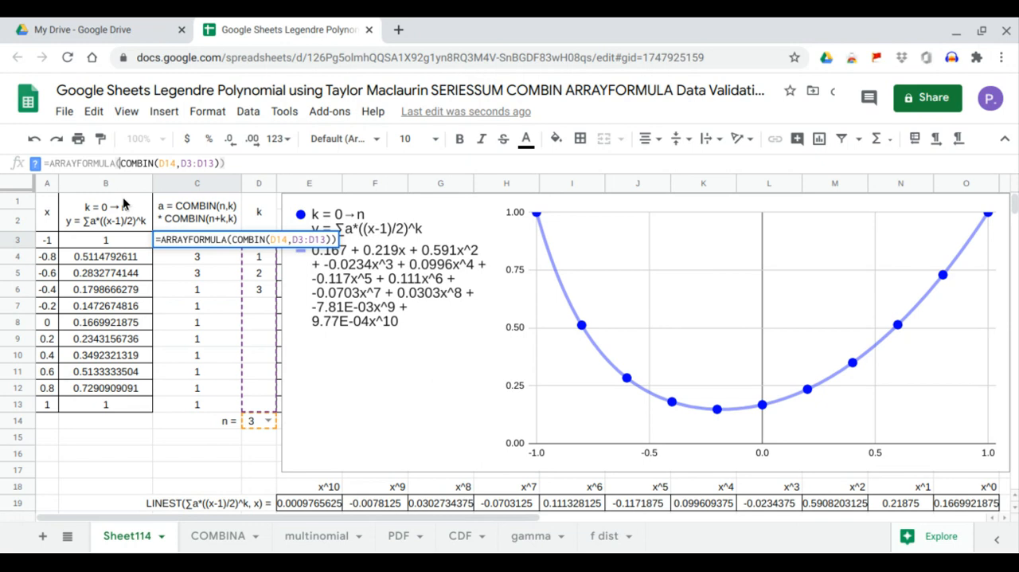
text(If)
key(BackSpace)
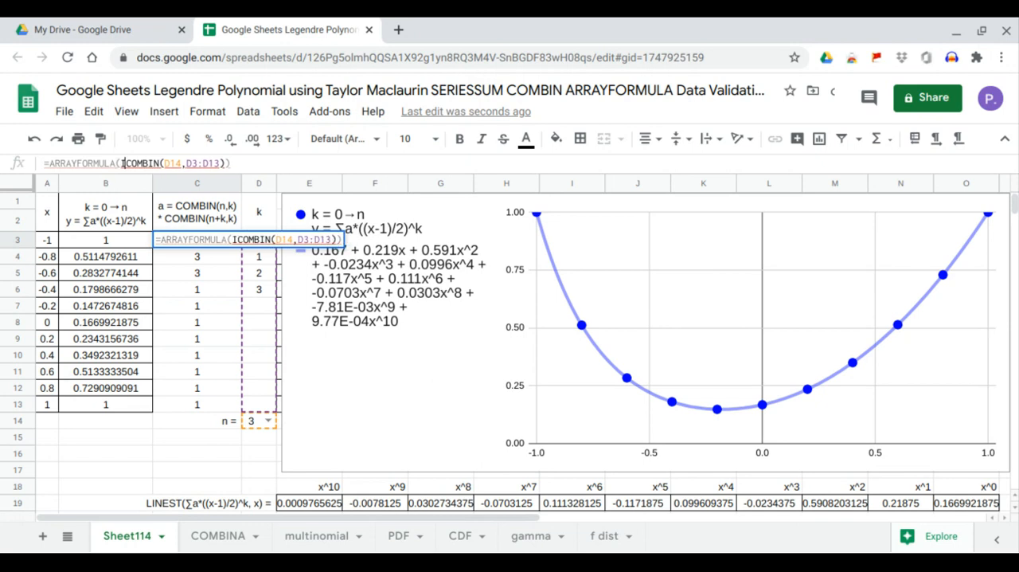
text(f)
key(BackSpace)
text(F)
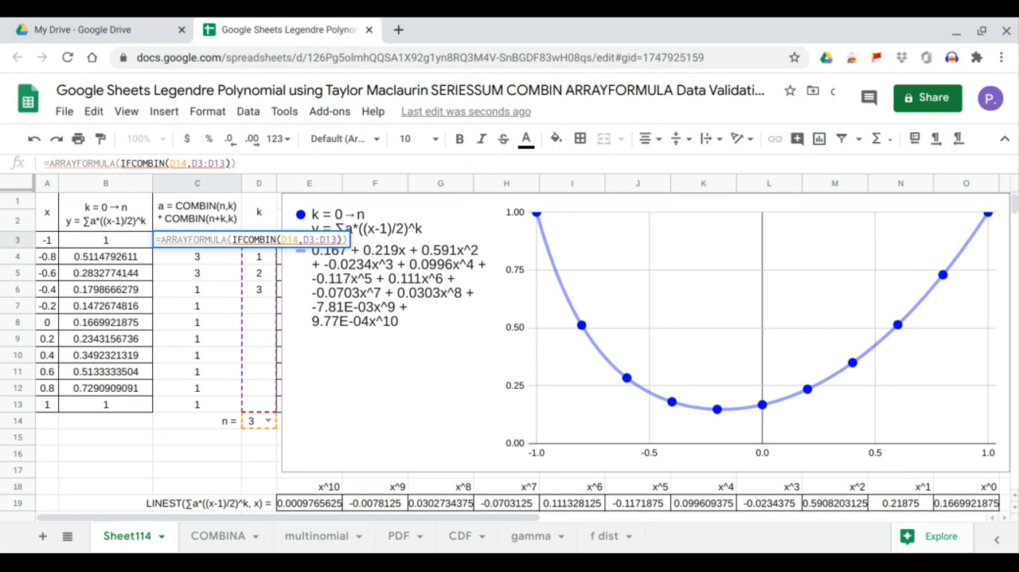
text(()
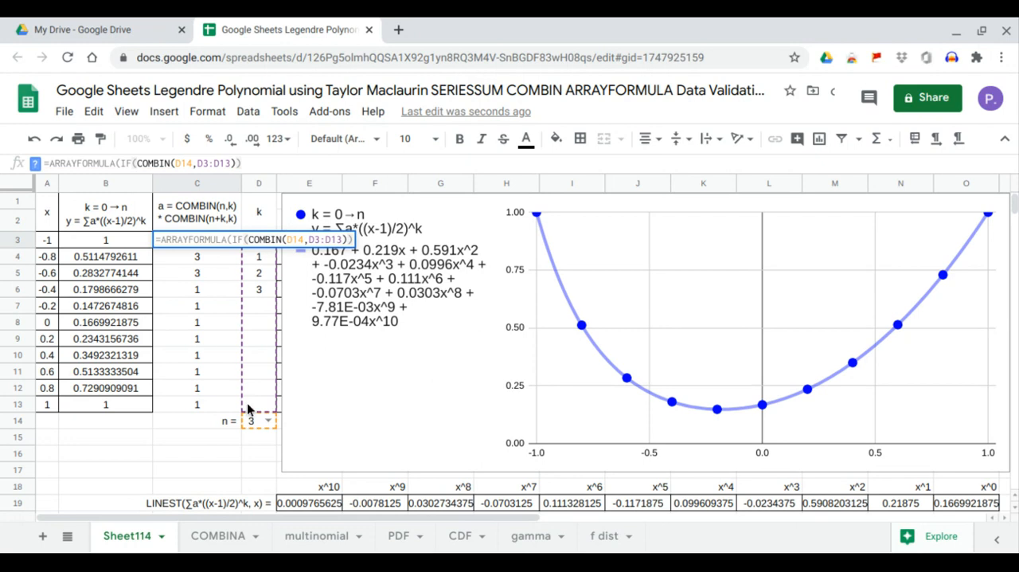
drag(257, 405, 261, 243)
text(=")
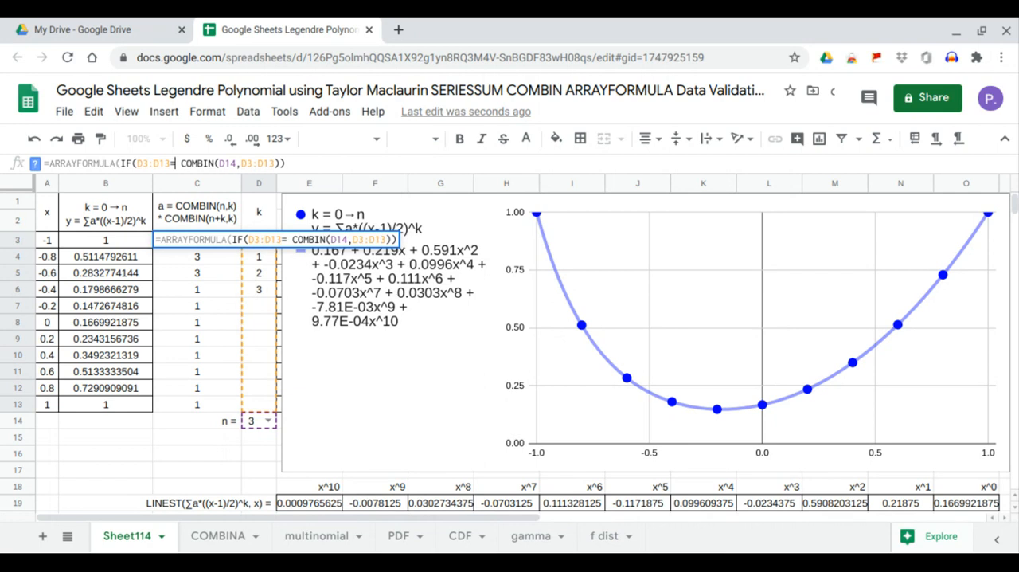
text(",0)
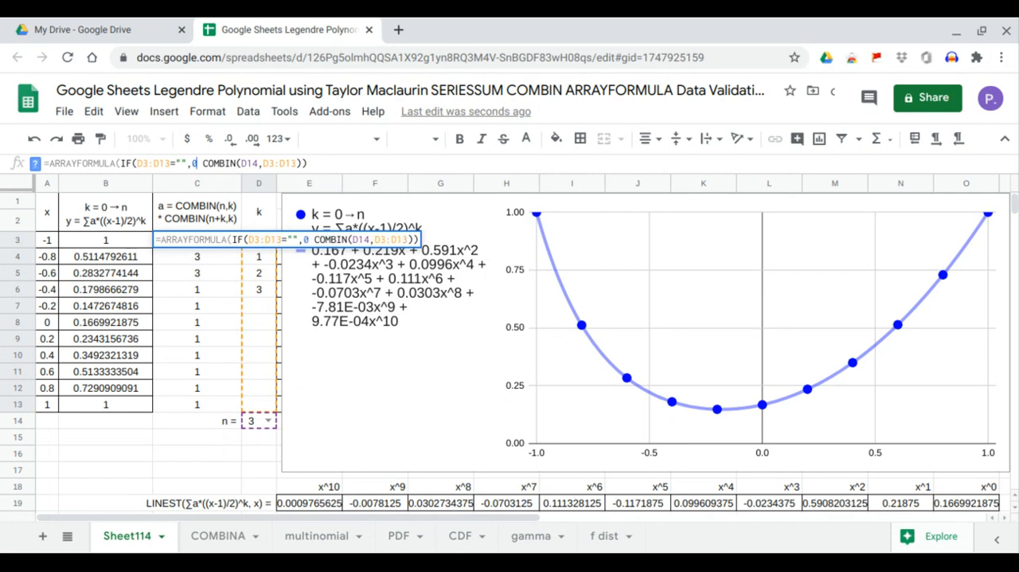
text(,)
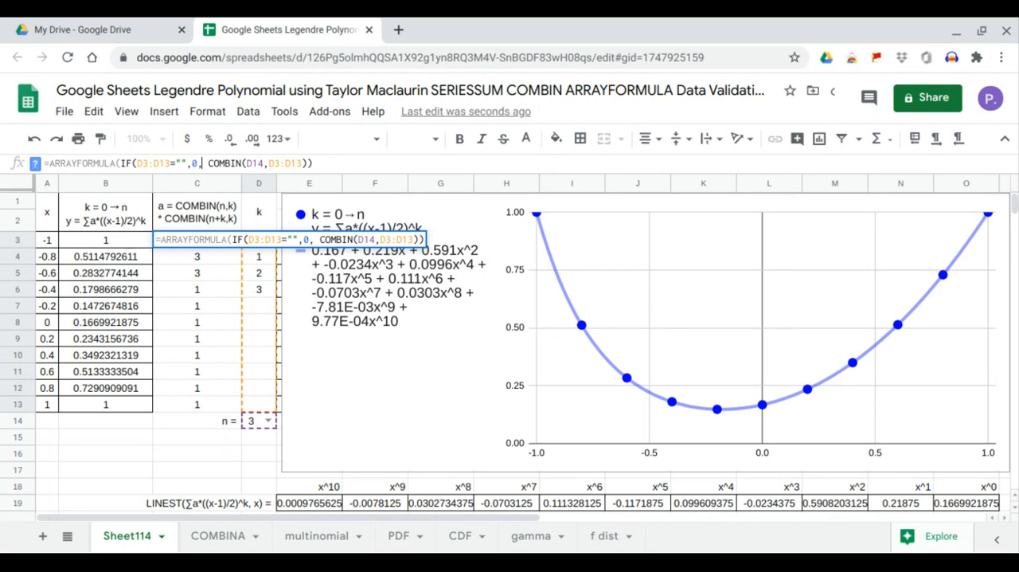
key(Return)
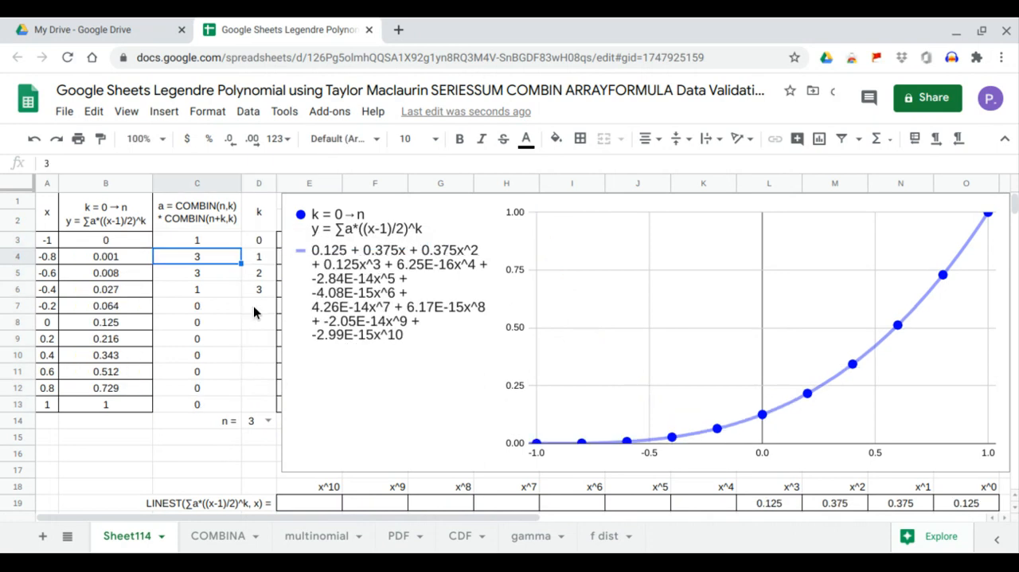
- Compare the blank k cells D7:D13 with the coefficients C7:C13 and select cell C3 to view its formula
drag(253, 306, 259, 402)
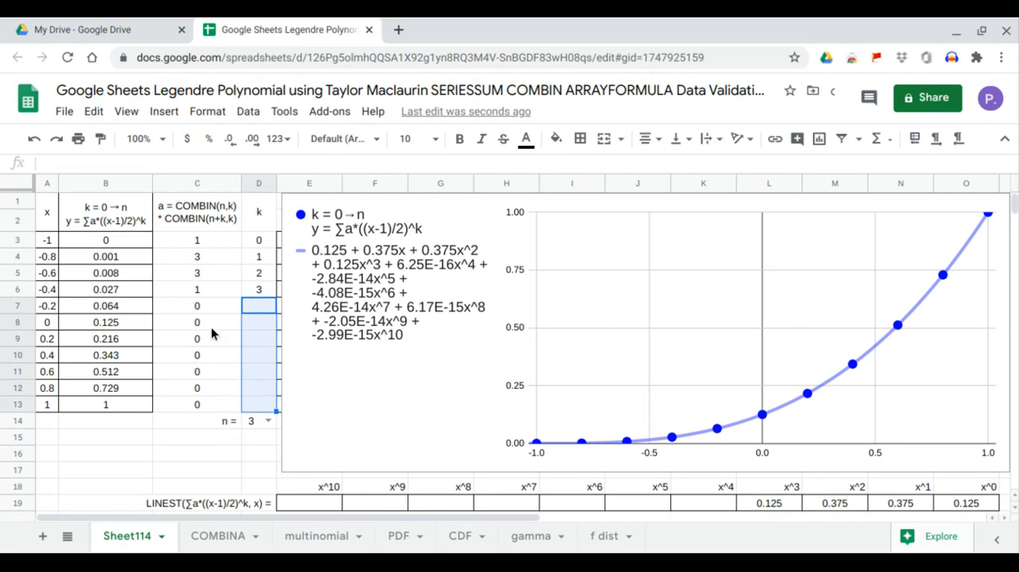
drag(199, 304, 212, 400)
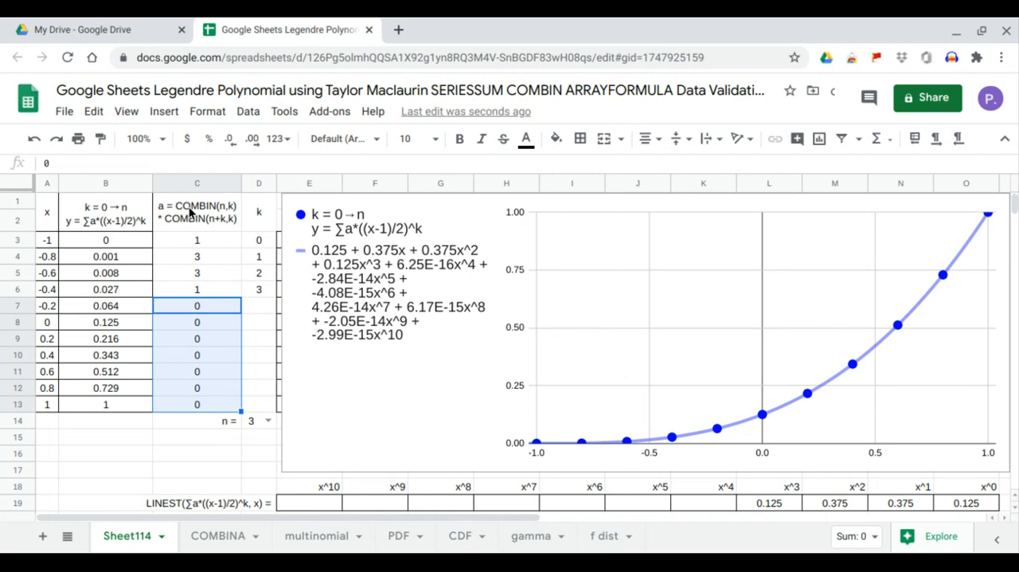
click(188, 246)
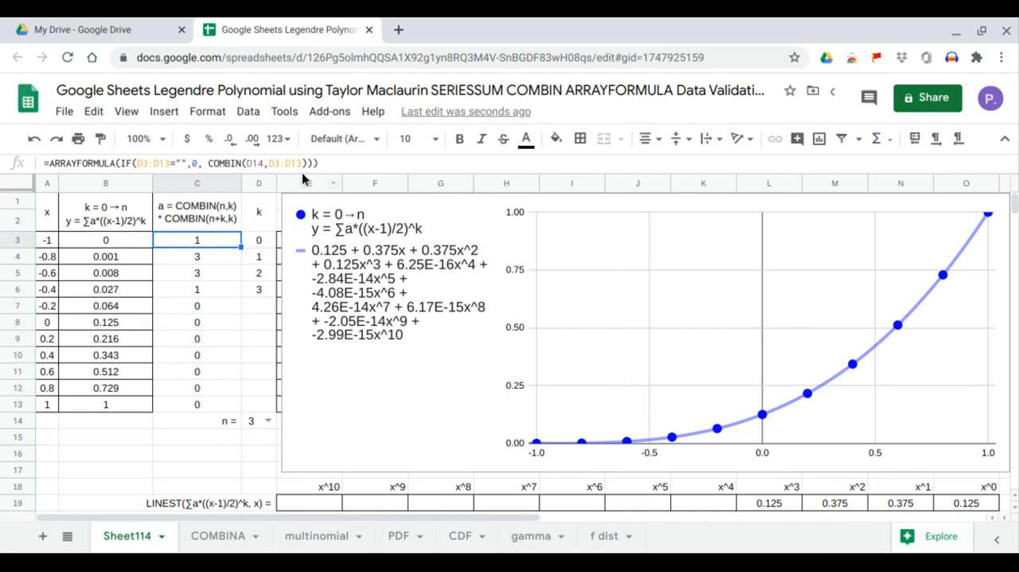
- Multiply the COMBIN(D14,D3:D13) term in the C3 formula by COMBIN(D14+D3:D13,D3:D13)
click(305, 164)
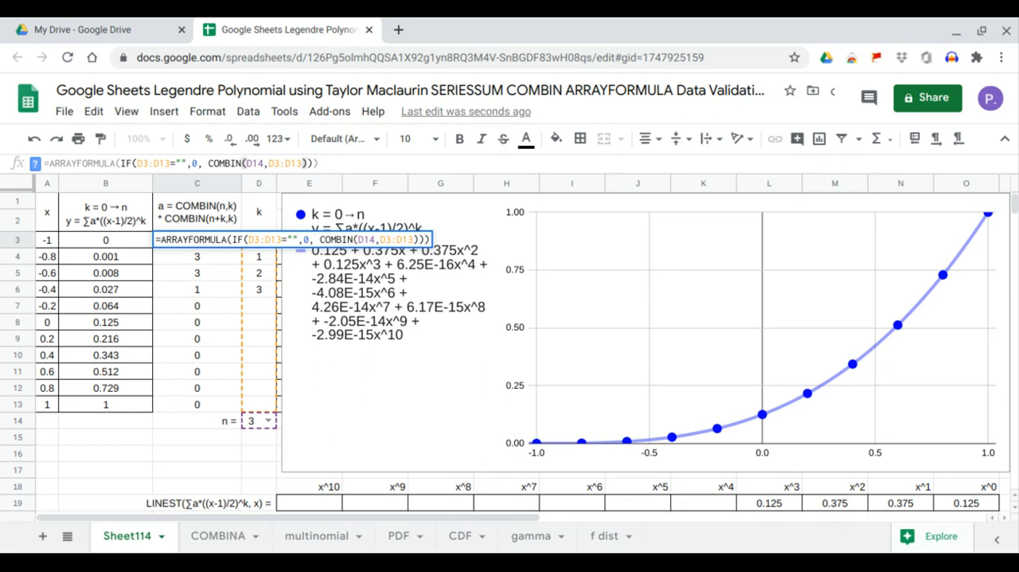
text(*comb)
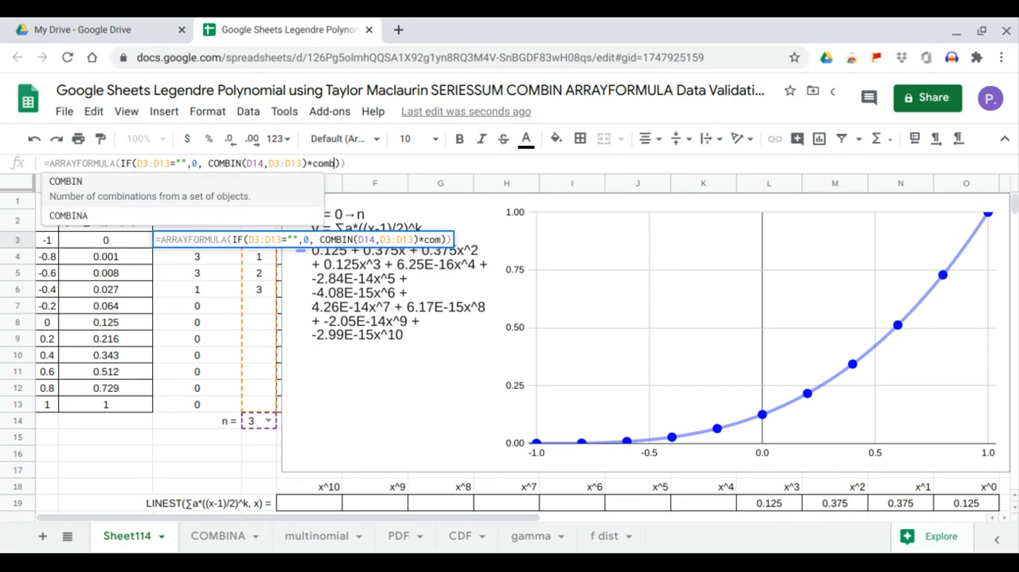
key(Tab)
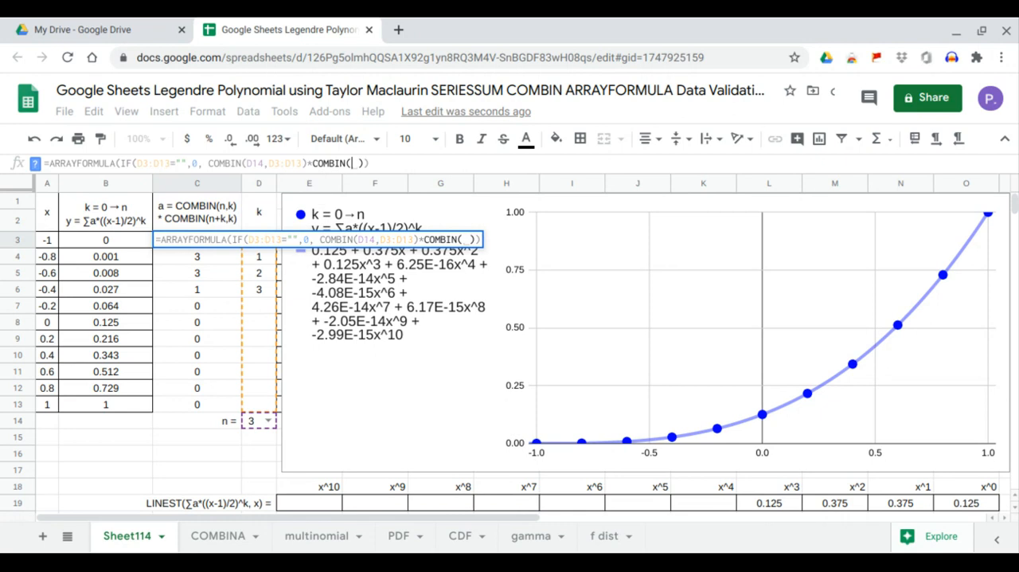
click(260, 427)
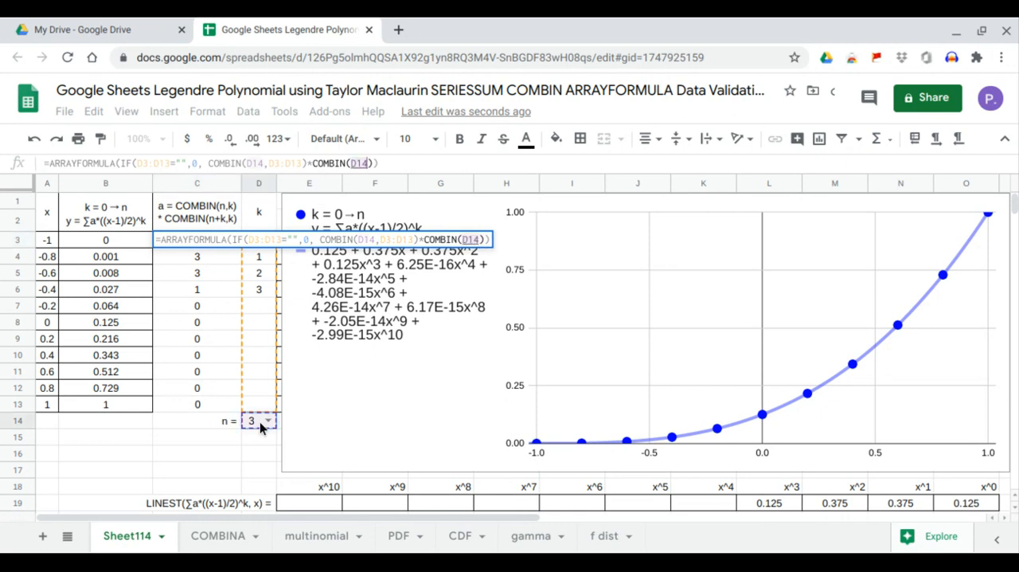
text(+)
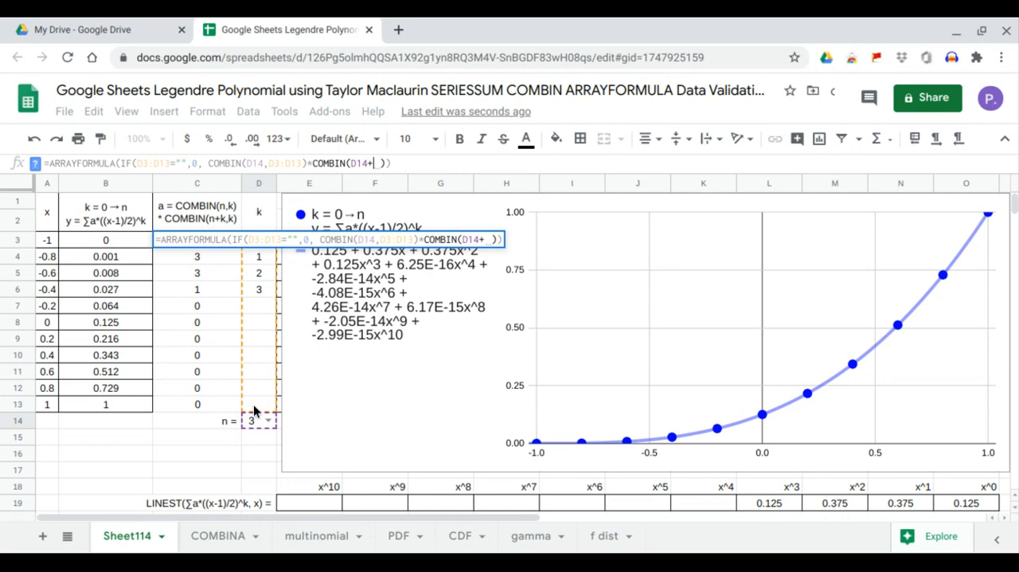
drag(259, 405, 271, 249)
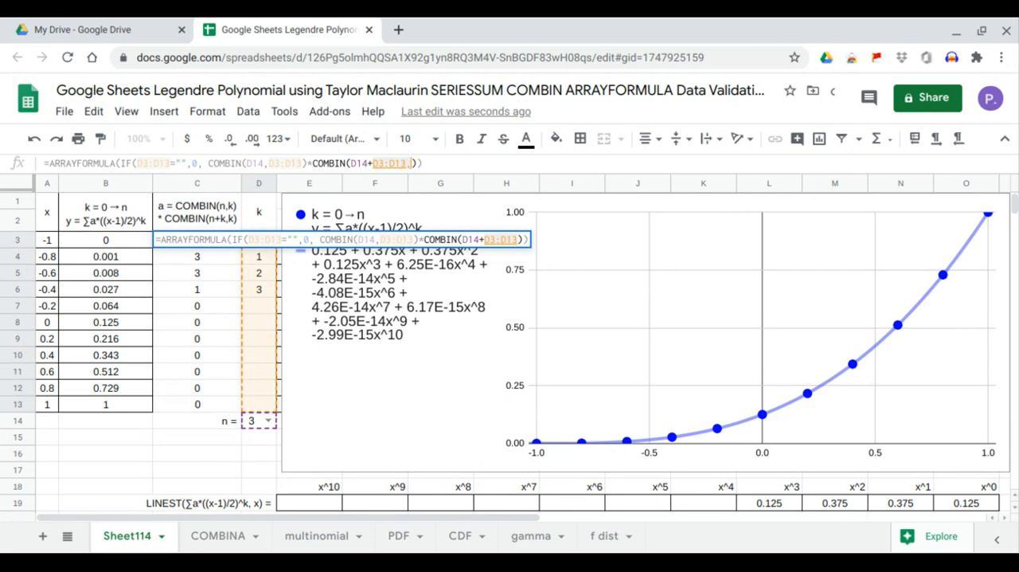
text(,)
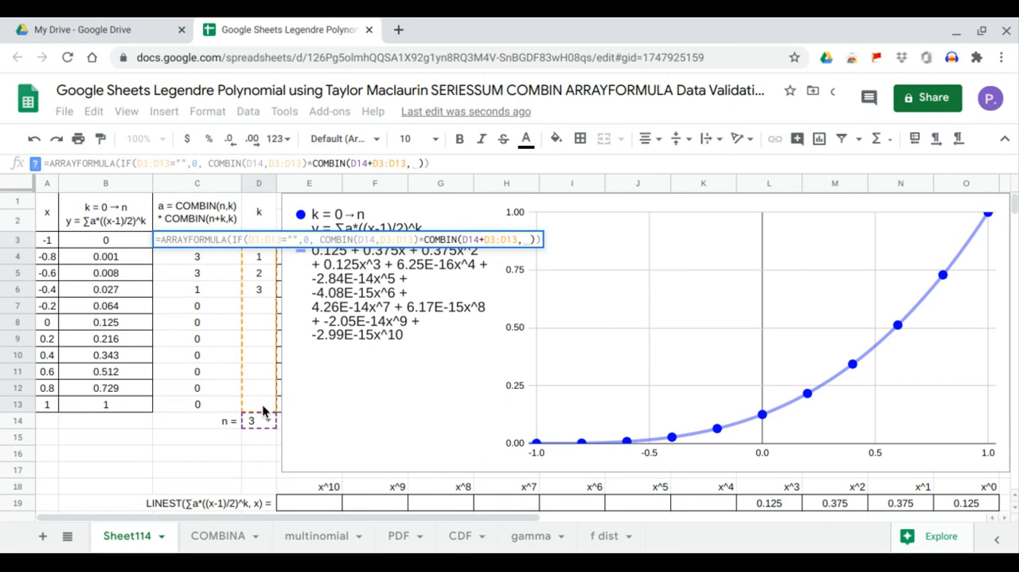
drag(263, 404, 258, 243)
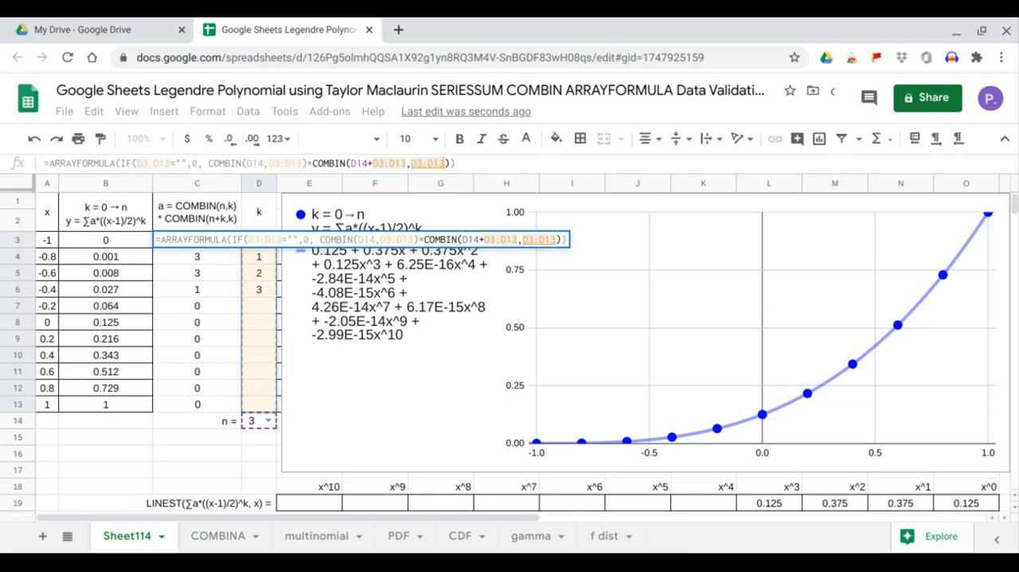
key(Return)
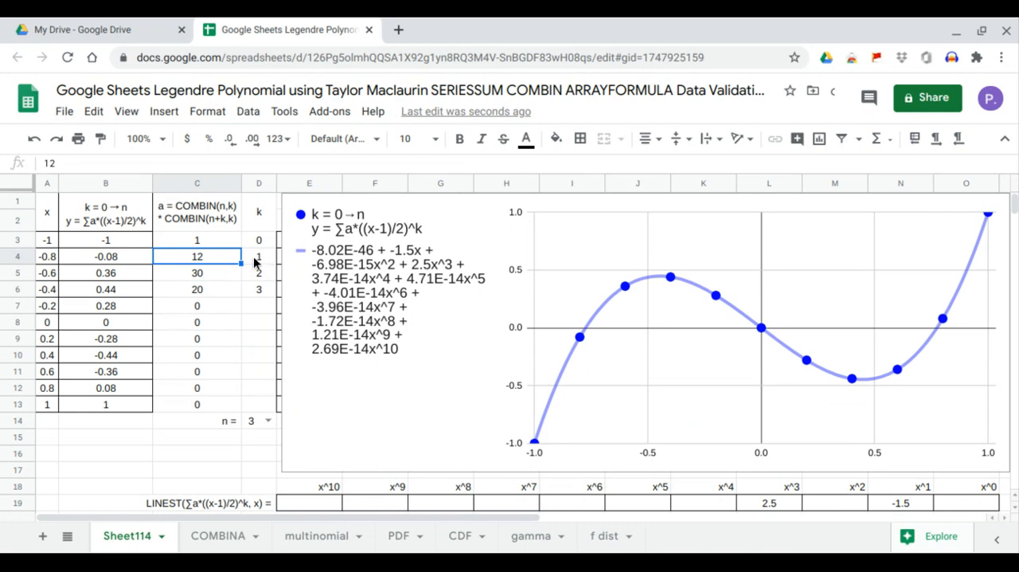
- Set n in D14 to 0 and check the x^0 LINEST coefficient in O19 against the chart's trendline equation
click(268, 420)
click(259, 390)
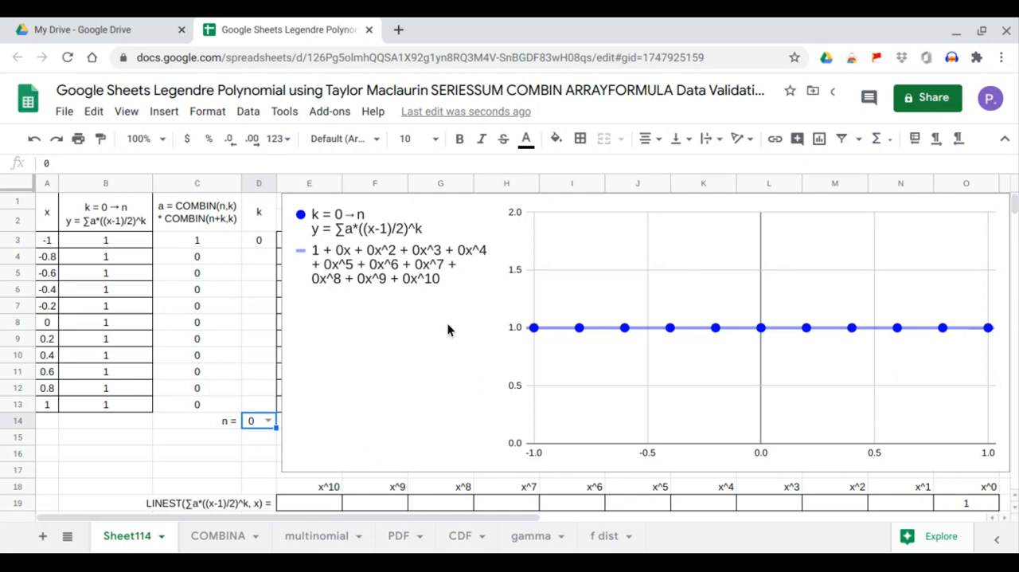
click(951, 504)
drag(952, 504, 949, 488)
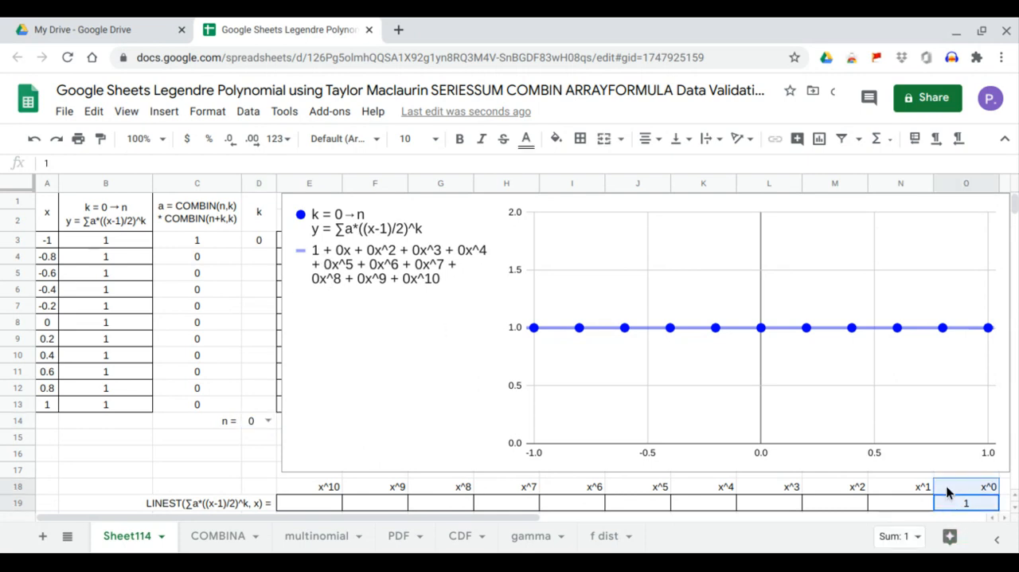
- Set n in D14 to 1 and check the x^1 LINEST coefficient in N19 against the trendline equation
click(264, 420)
click(255, 390)
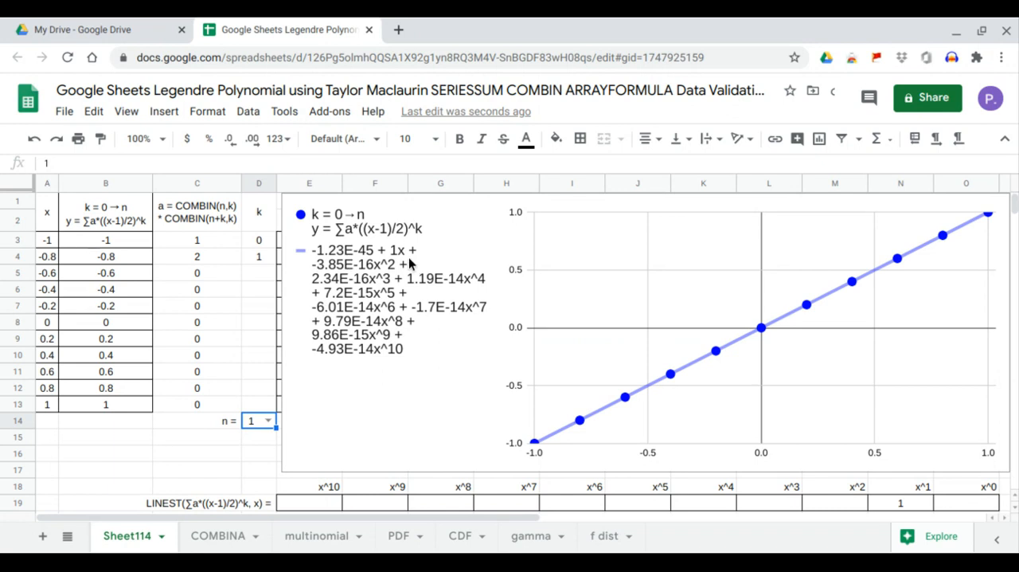
click(885, 499)
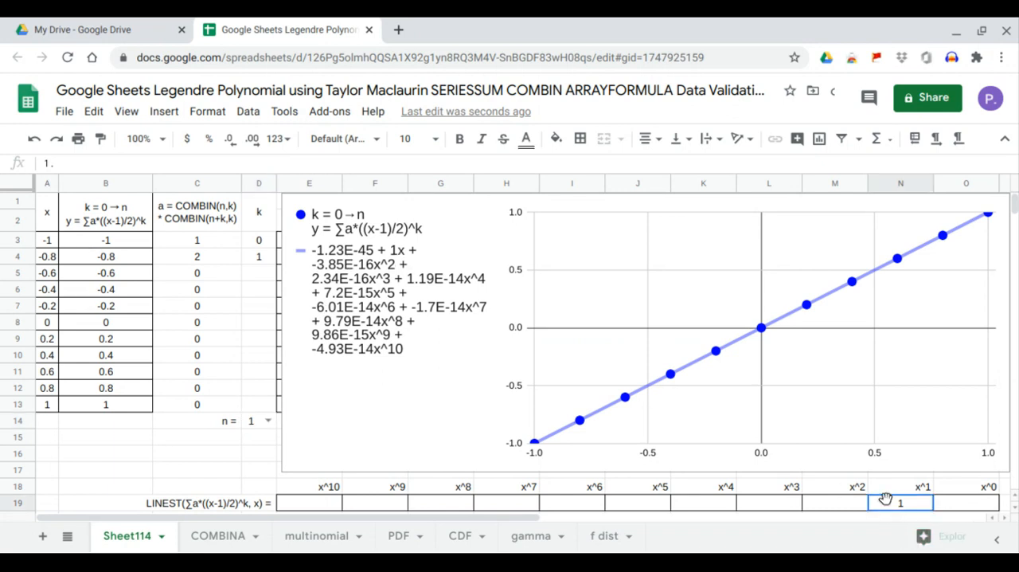
drag(885, 499, 884, 490)
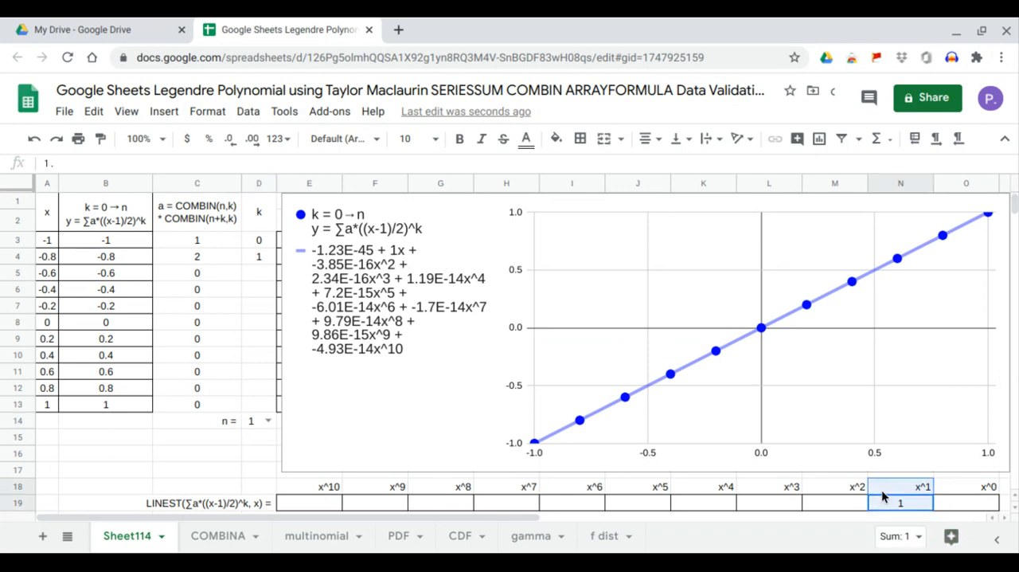
- Set n in D14 to 2 and compare the x^0 and x^2 coefficients in O19 and M19 with the trendline equation
click(269, 421)
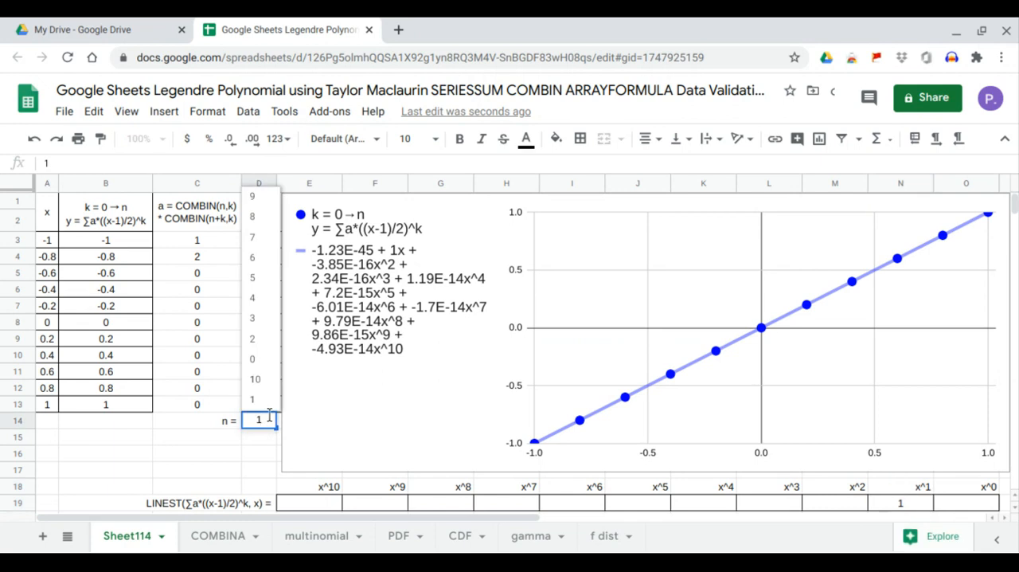
click(265, 352)
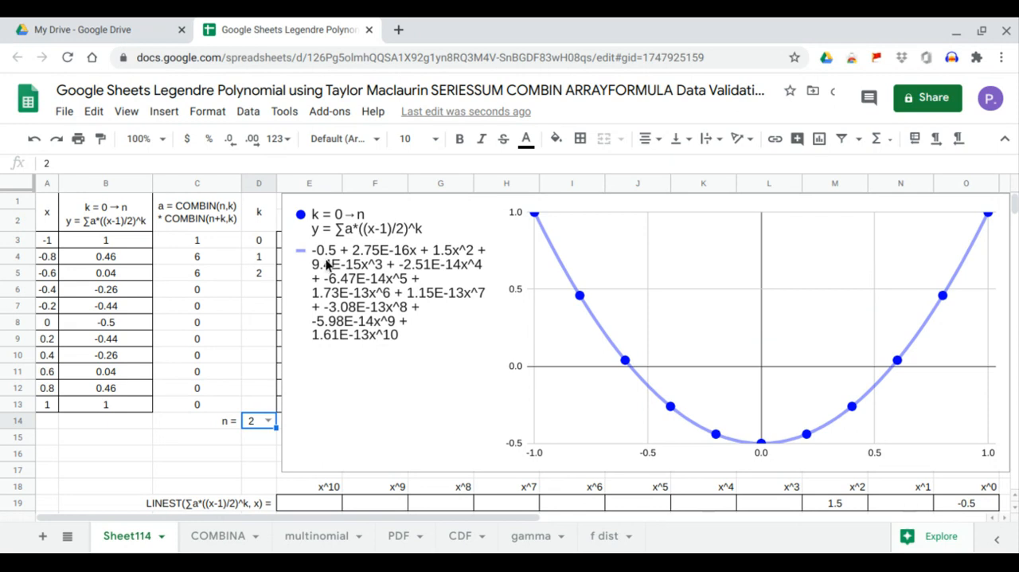
click(987, 503)
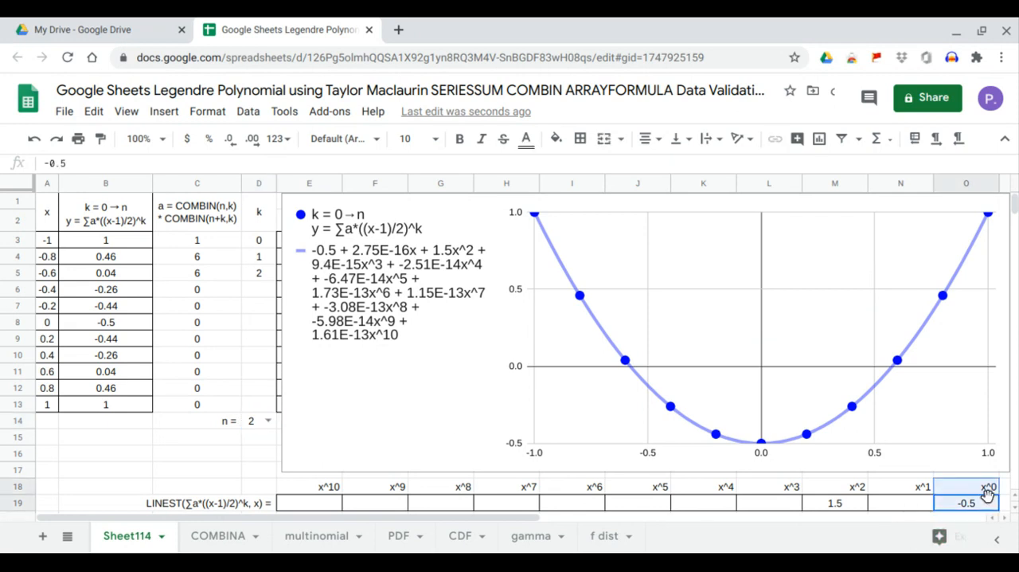
click(834, 507)
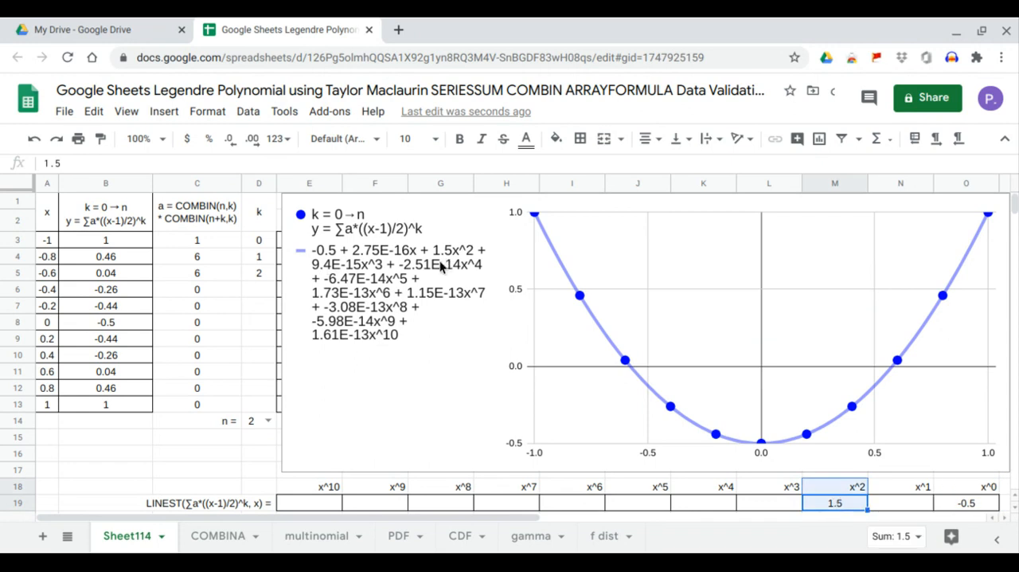
- Set n in D14 to 3 and compare the x^1 and x^3 coefficients in N19 and L19 with the trendline equation
click(269, 420)
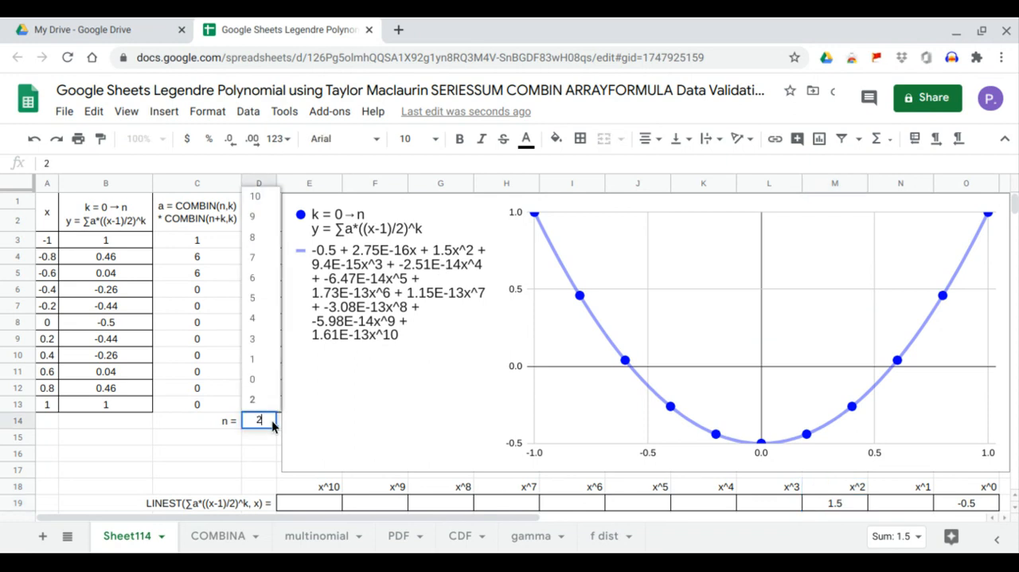
click(253, 339)
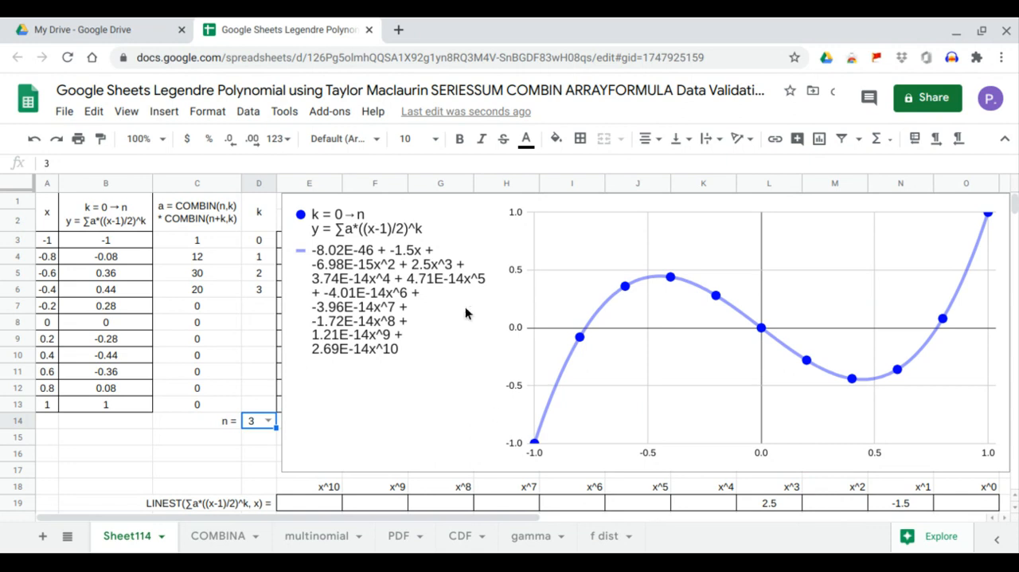
click(911, 508)
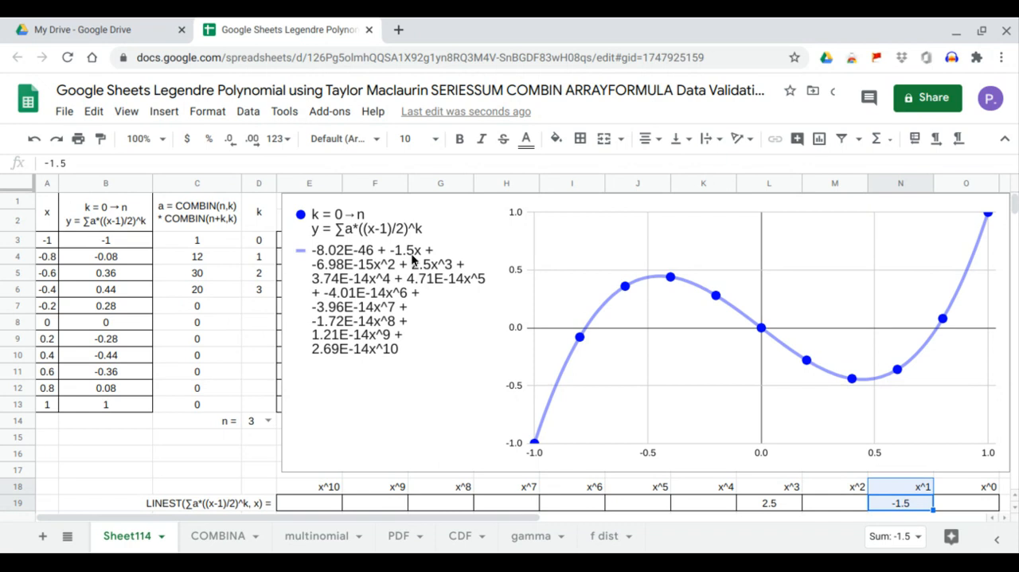
click(758, 506)
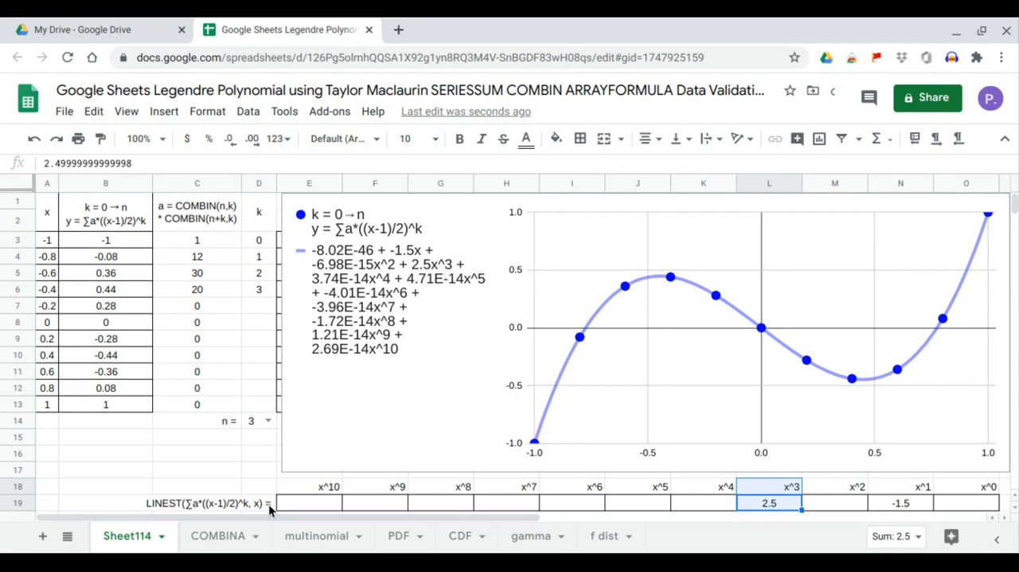
- Set n in D14 to 4 and compare the x^0, x^2 and x^4 coefficients in row 19 with the trendline equation
click(269, 421)
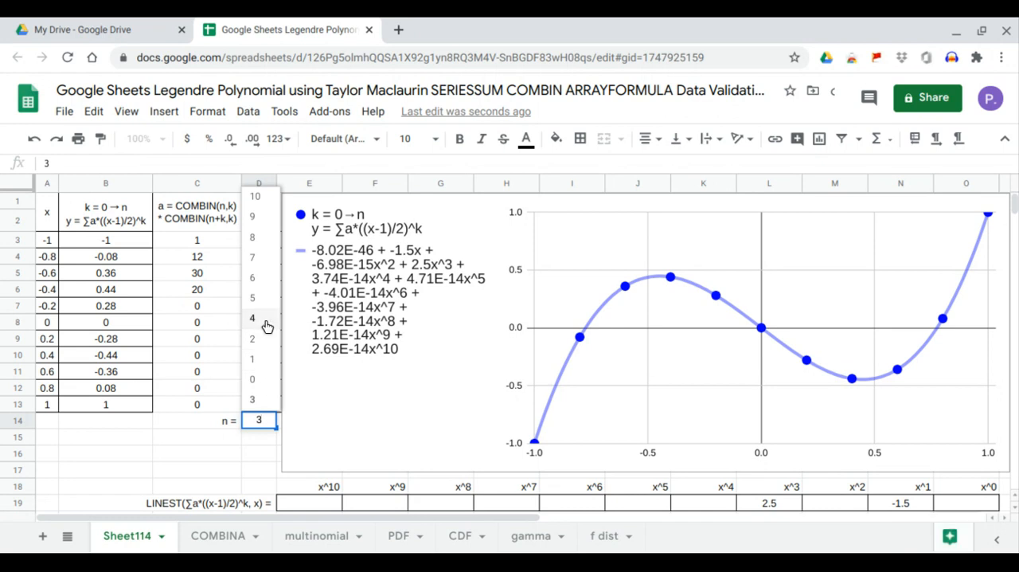
click(267, 327)
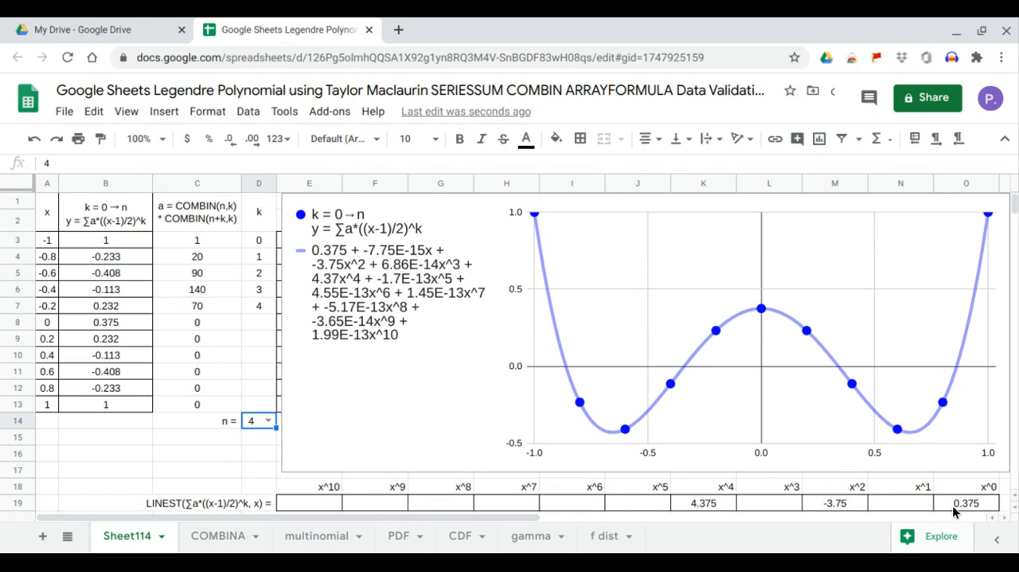
click(956, 509)
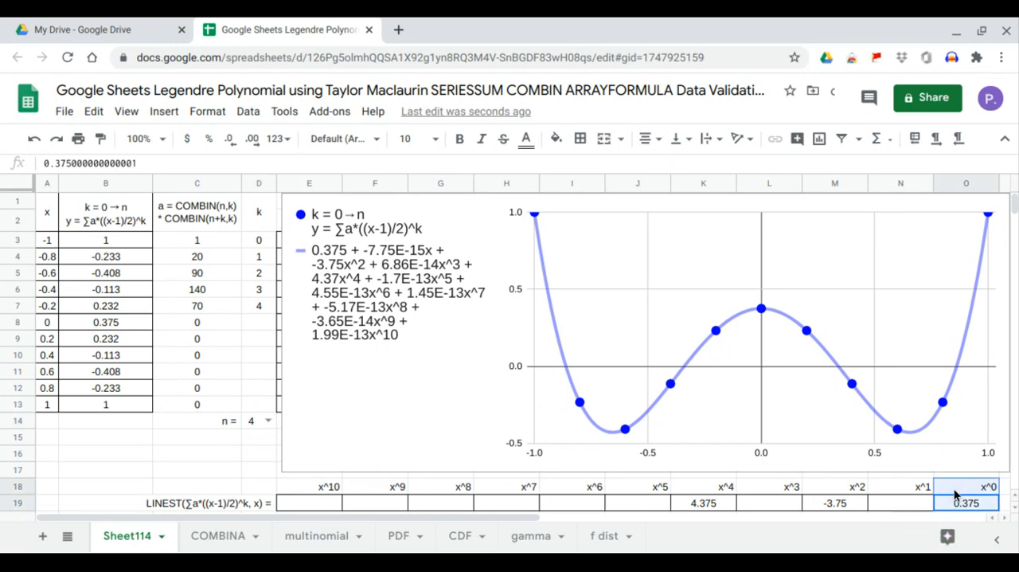
click(834, 502)
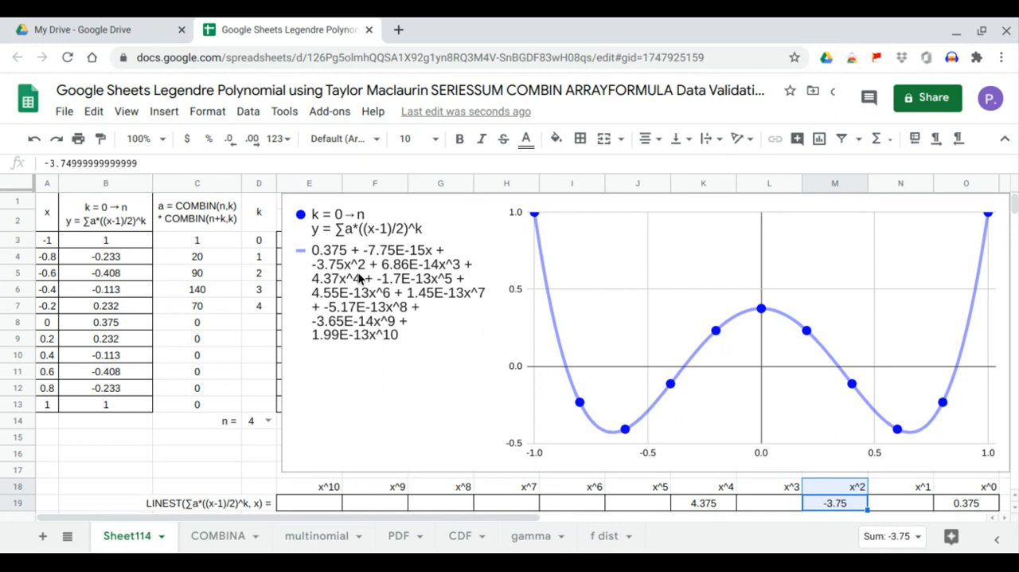
click(695, 509)
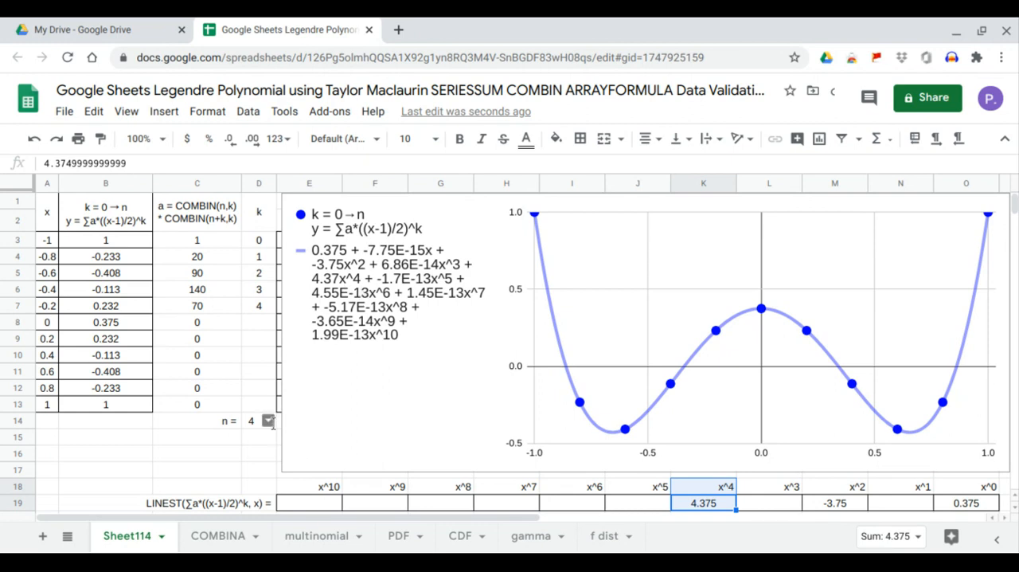
- Set n in D14 to 5 and compare the x^1, x^3 and x^5 coefficients in row 19 with the trendline equation
click(269, 422)
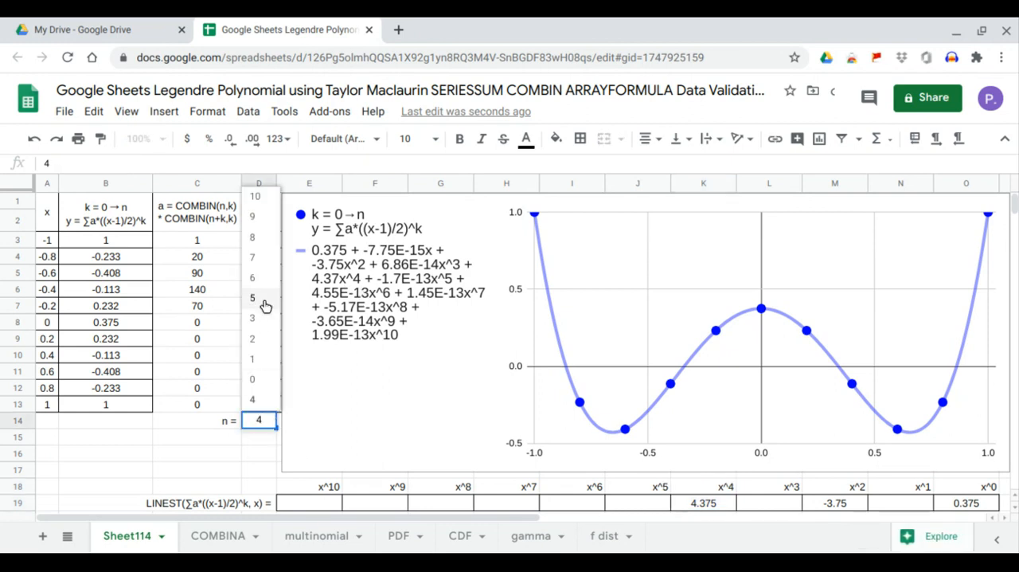
click(265, 301)
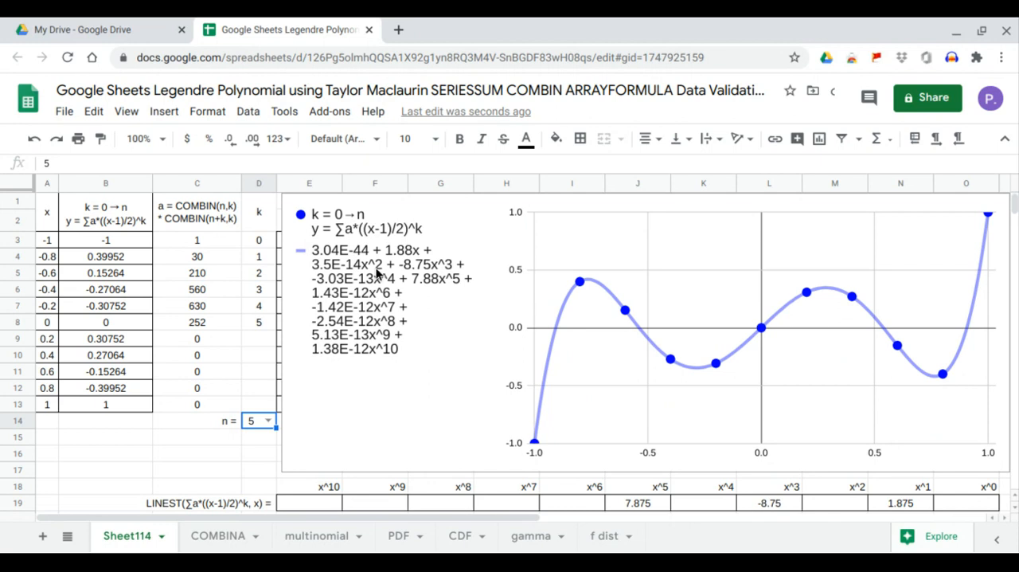
click(878, 501)
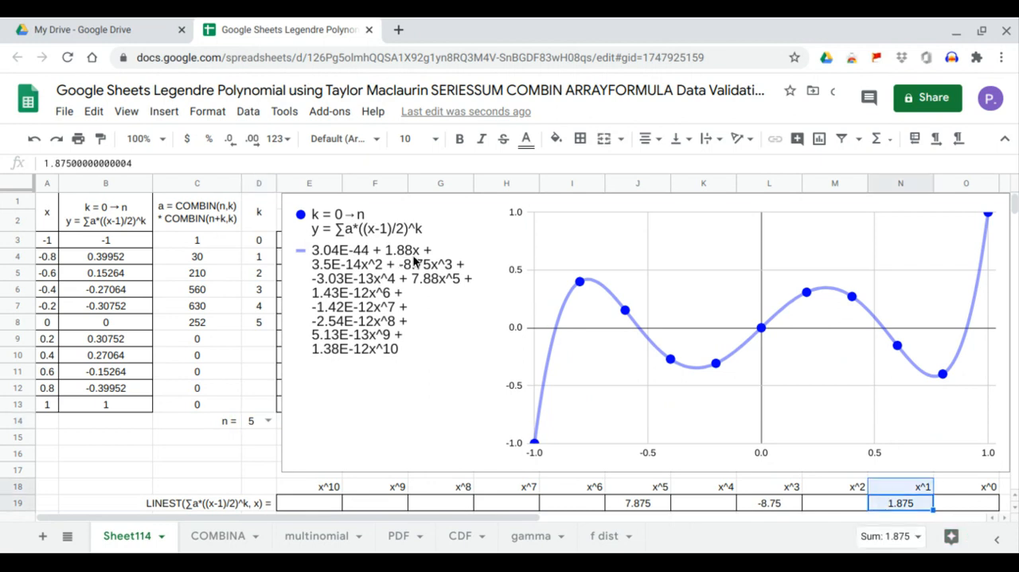
click(759, 504)
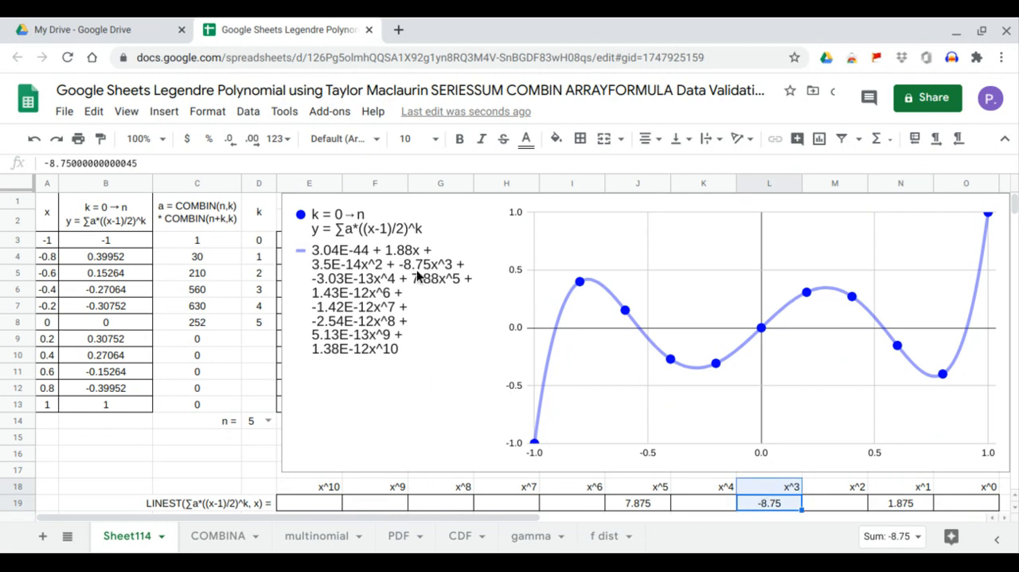
click(622, 504)
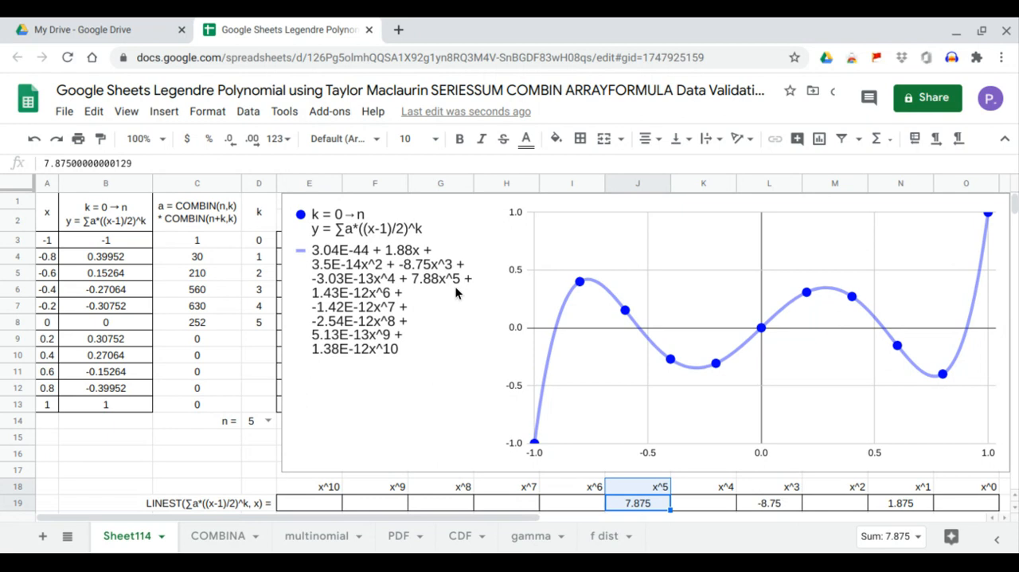
click(618, 502)
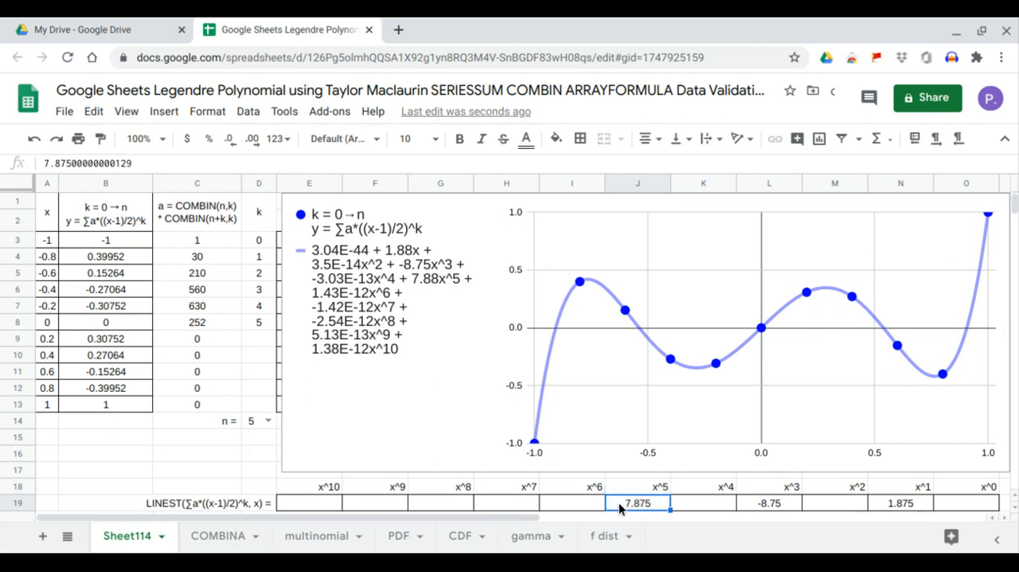
- Set n in D14 to 6 and compare the x^0, x^2, x^4 and x^6 coefficients in row 19 with the trendline equation
click(271, 422)
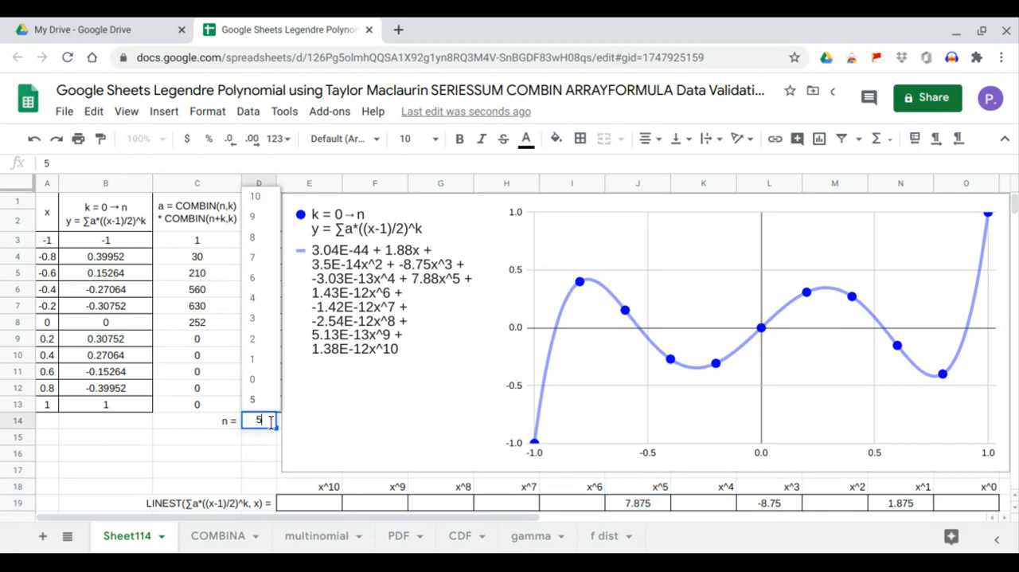
click(261, 285)
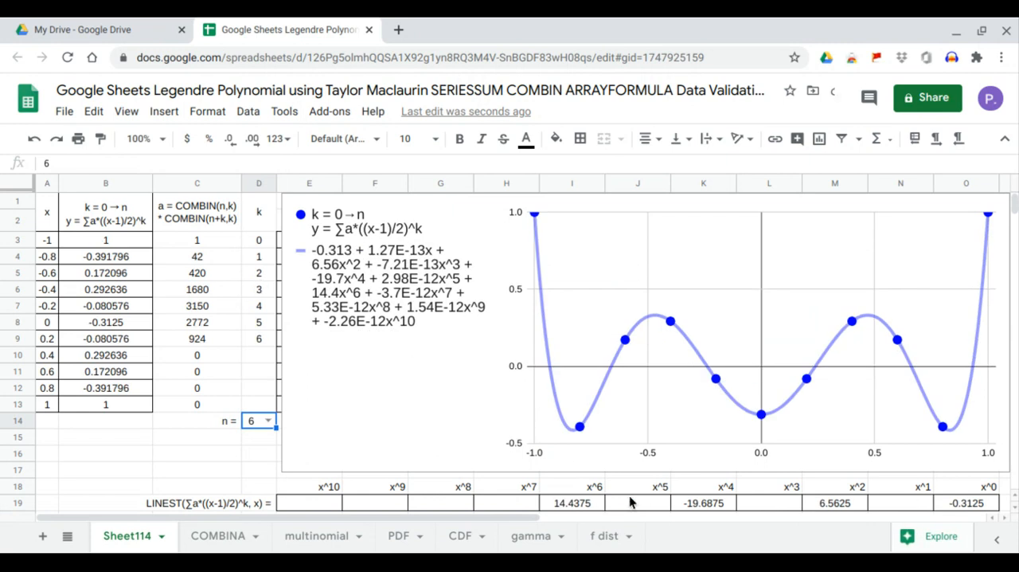
click(955, 502)
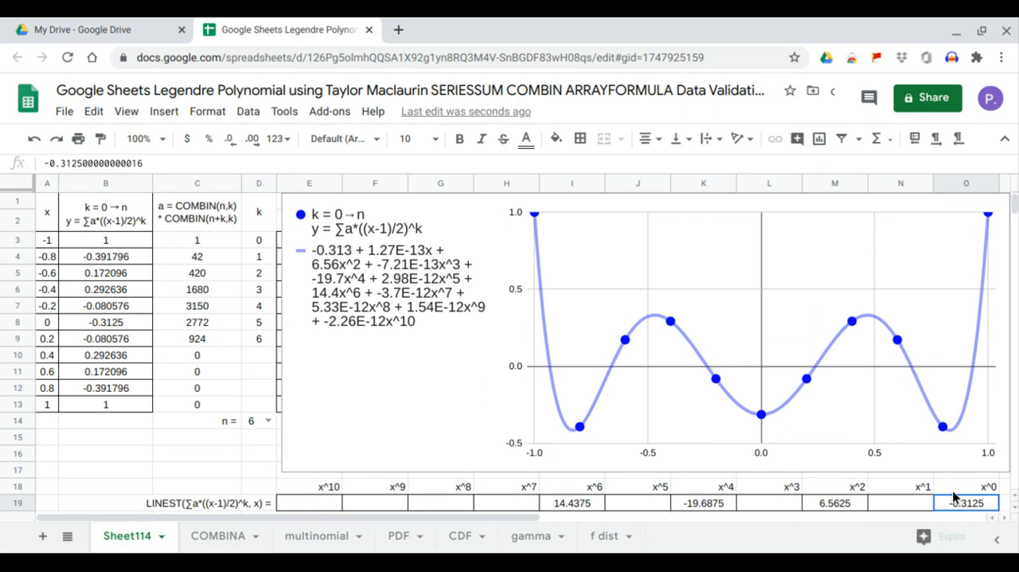
click(818, 507)
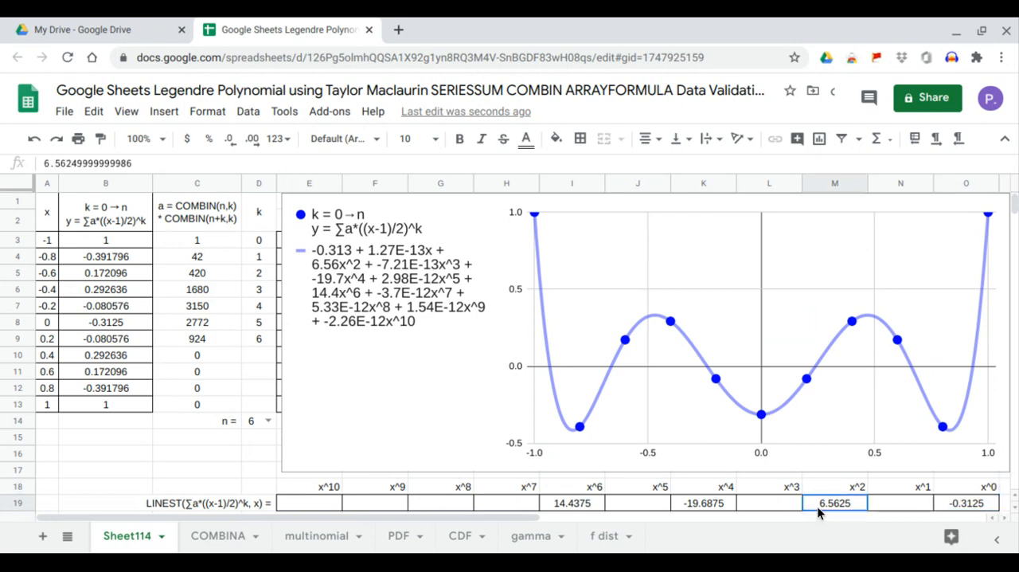
drag(817, 506, 818, 489)
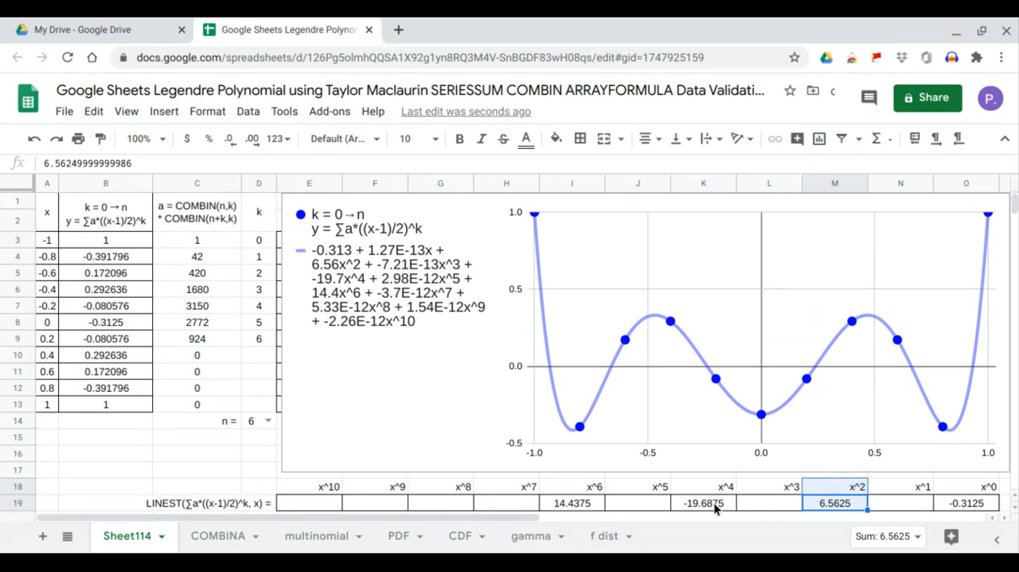
drag(723, 509, 721, 494)
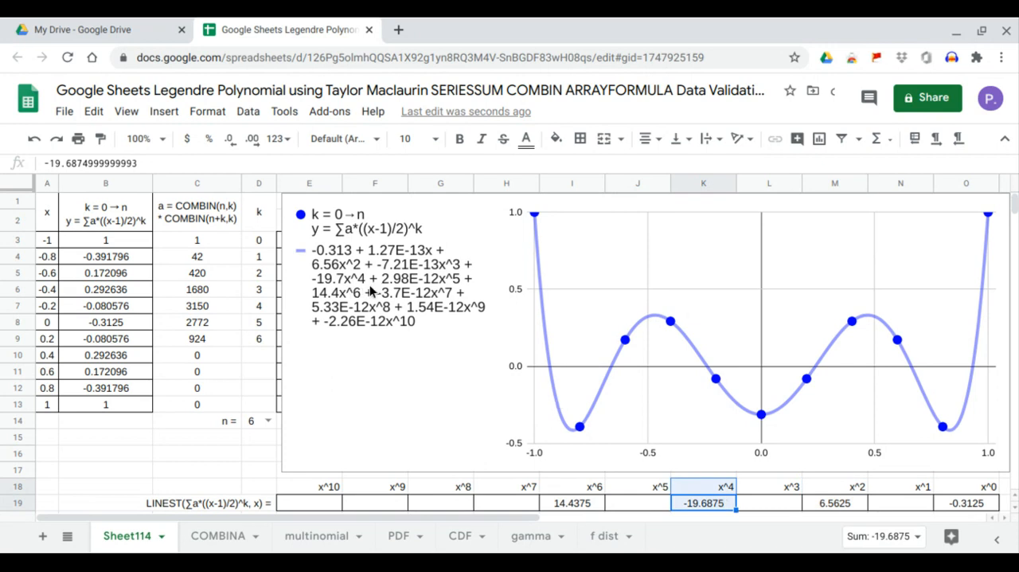
drag(589, 506, 589, 492)
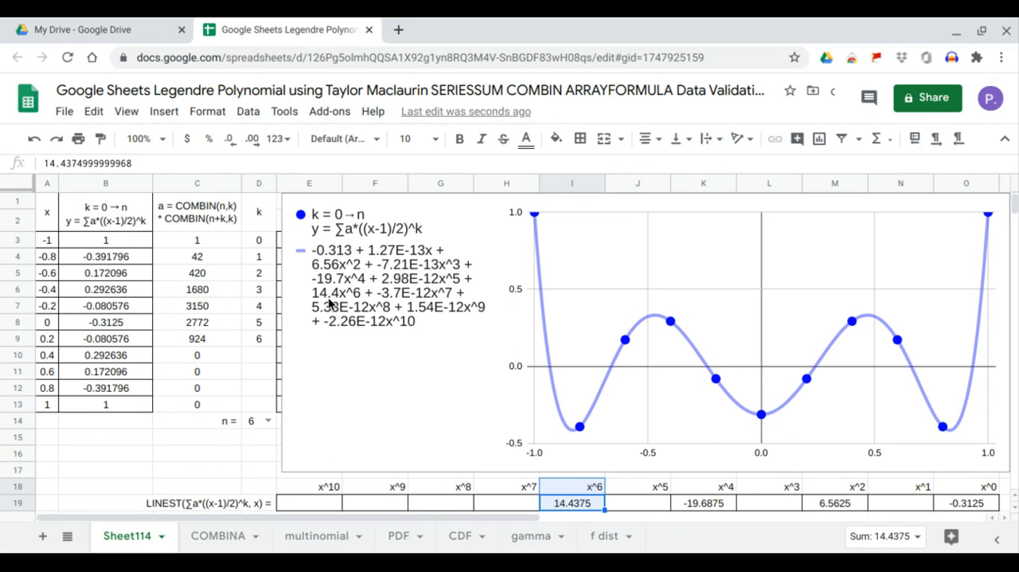
- Set n in D14 to 7 and compare the x^1, x^3, x^5 and x^7 coefficients in row 19 with the trendline equation
click(268, 421)
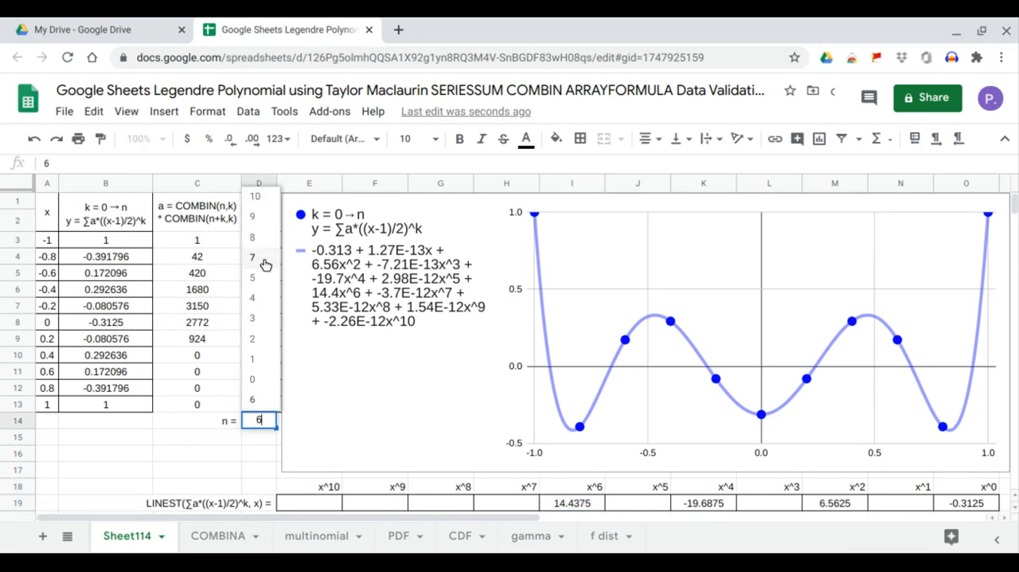
click(264, 263)
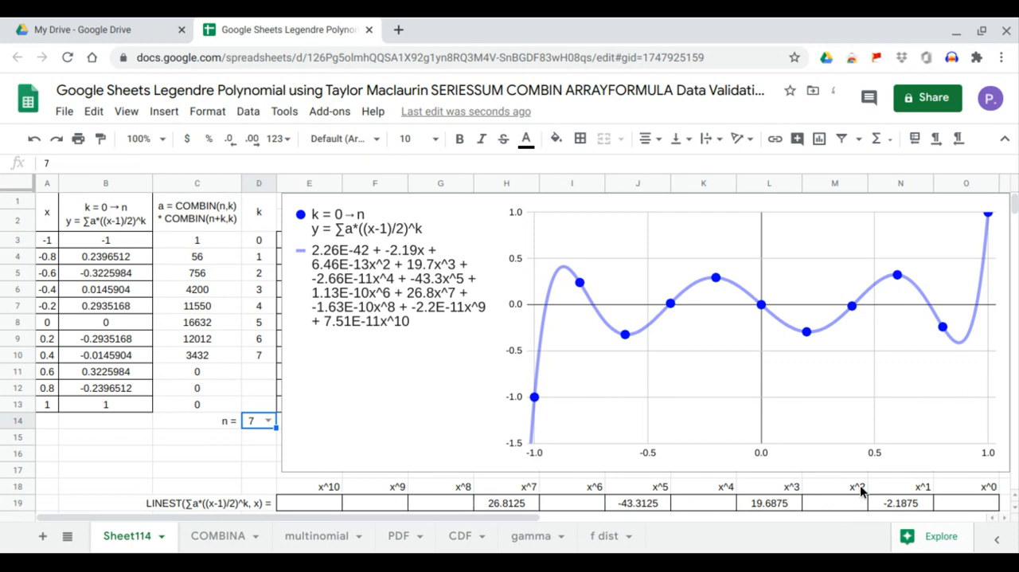
click(899, 504)
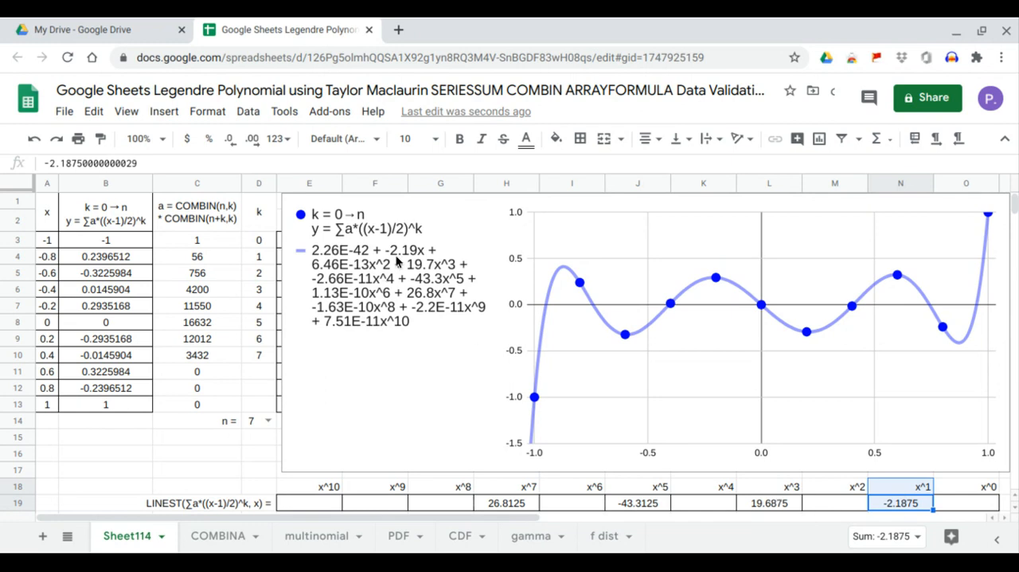
click(775, 503)
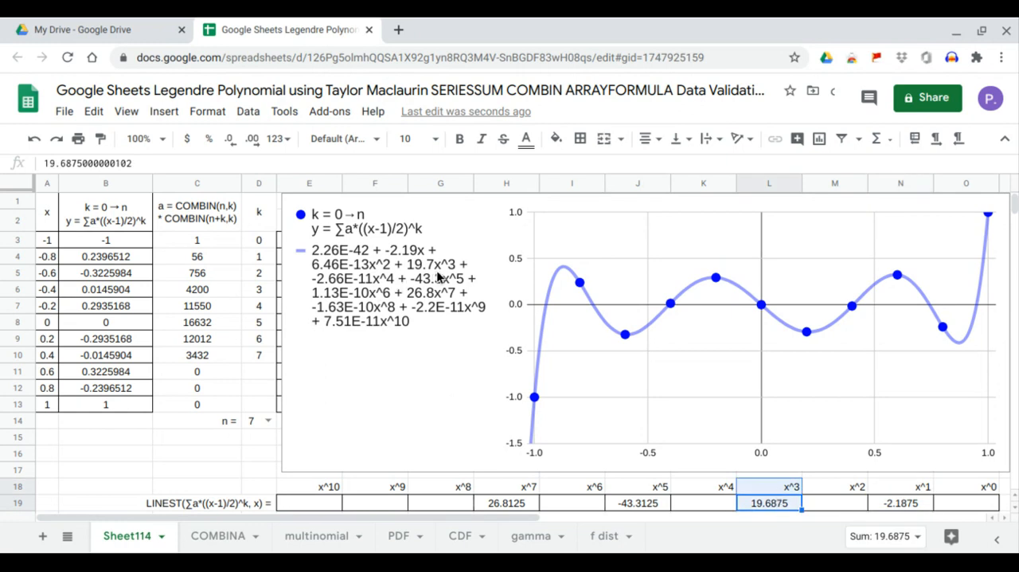
click(637, 503)
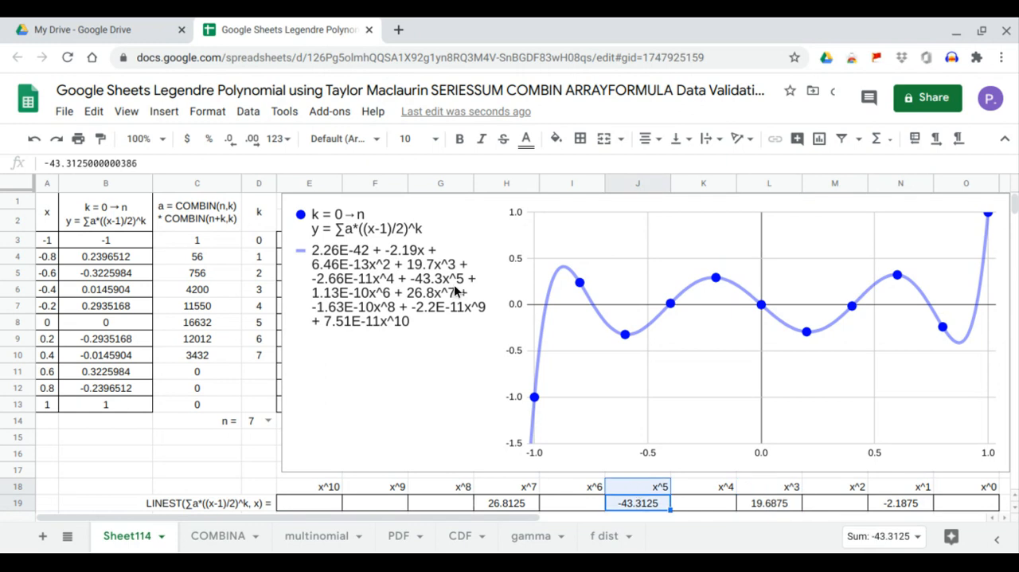
click(512, 505)
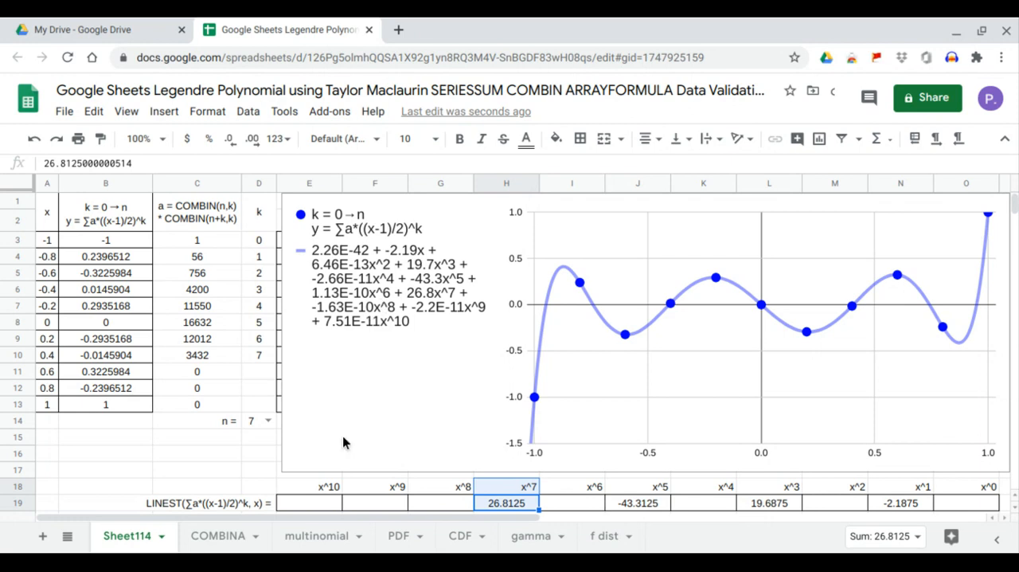
- Set n in D14 to 8 and compare the even-power coefficients from x^0 to x^8 in row 19 with the trendline equation
click(268, 424)
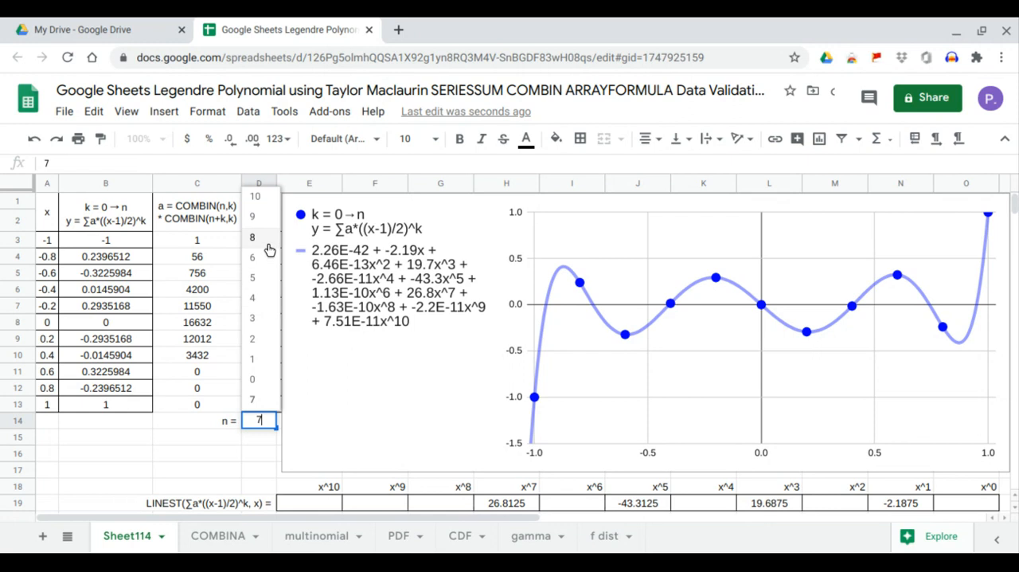
click(267, 245)
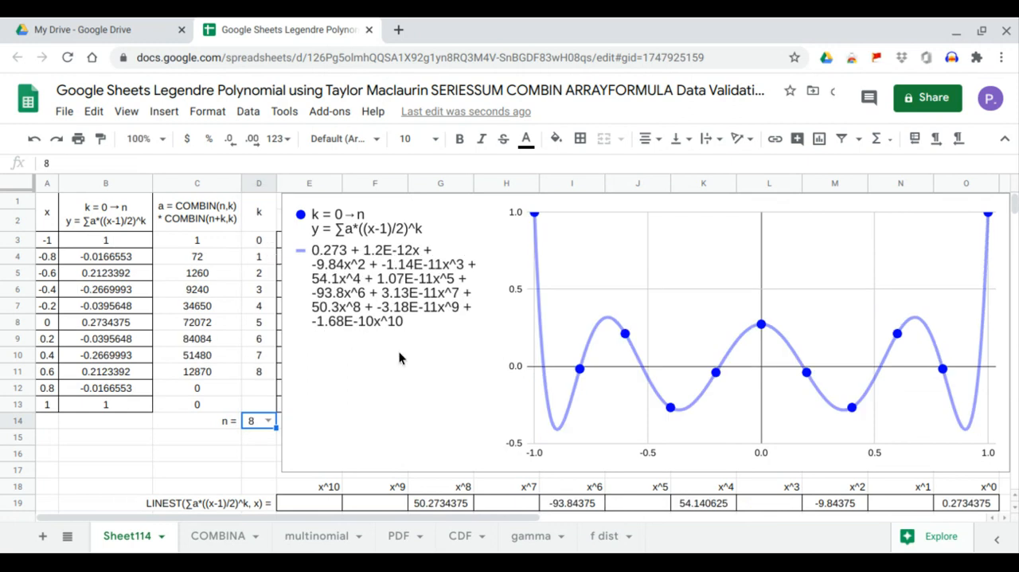
click(978, 505)
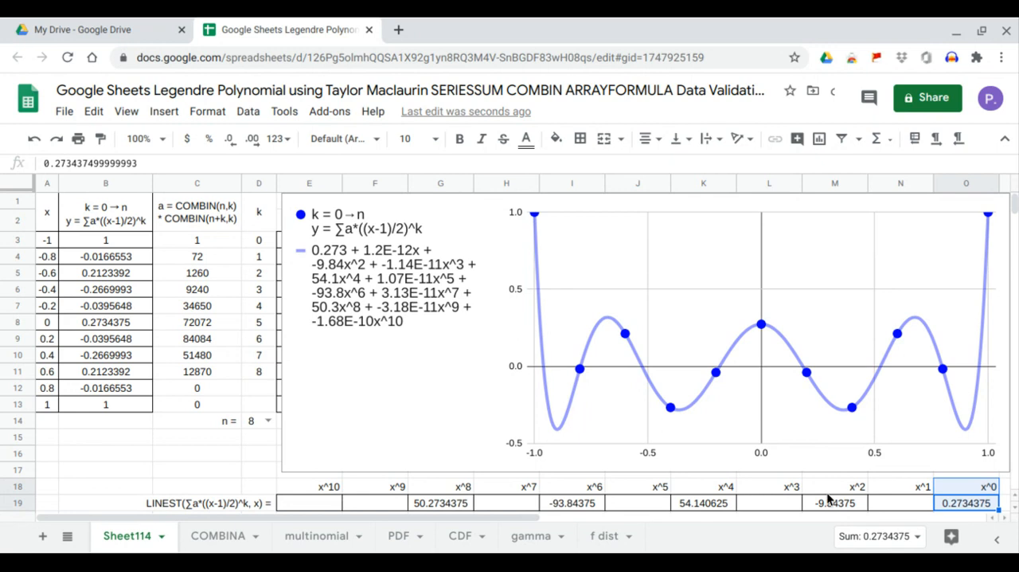
click(847, 508)
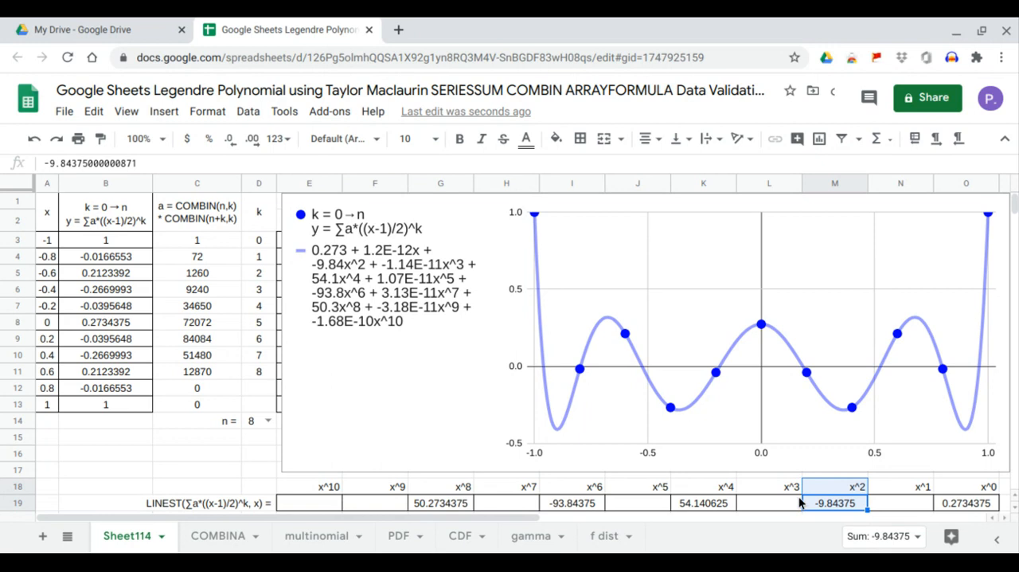
click(717, 503)
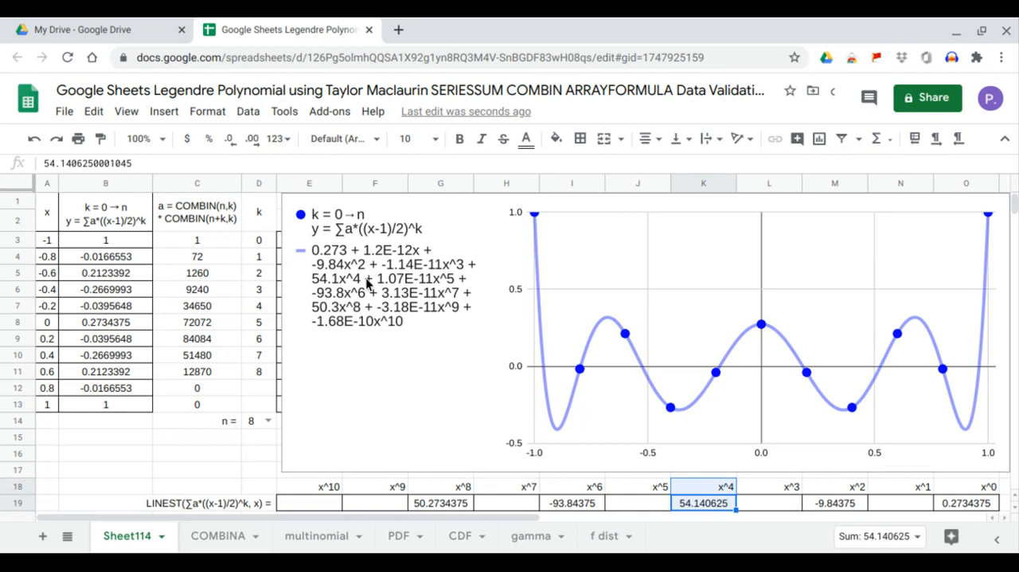
click(570, 504)
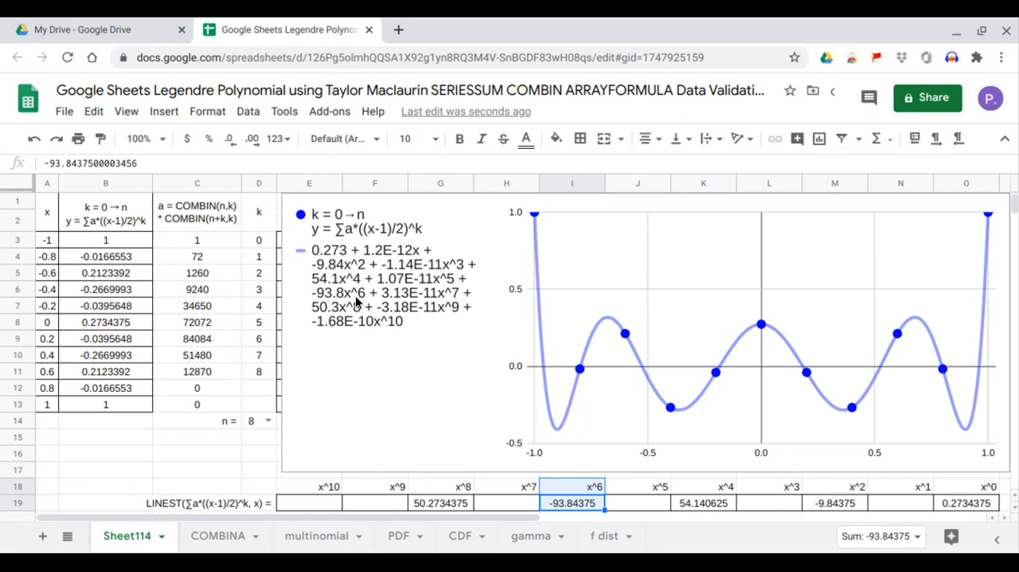
click(462, 500)
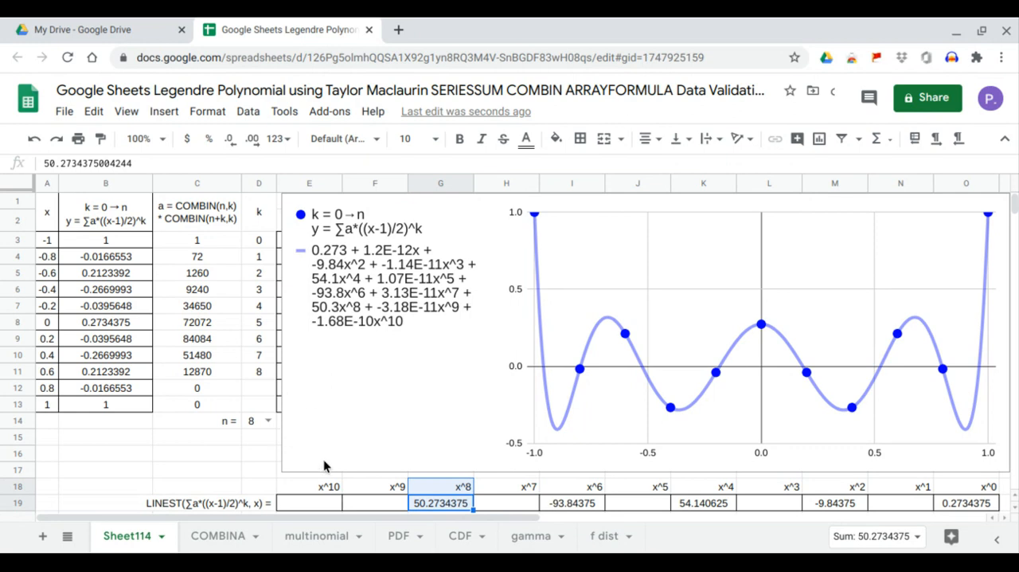
- Set n in D14 to 9 and compare the odd-power coefficients from x^1 to x^9 in row 19 with the trendline equation
click(268, 420)
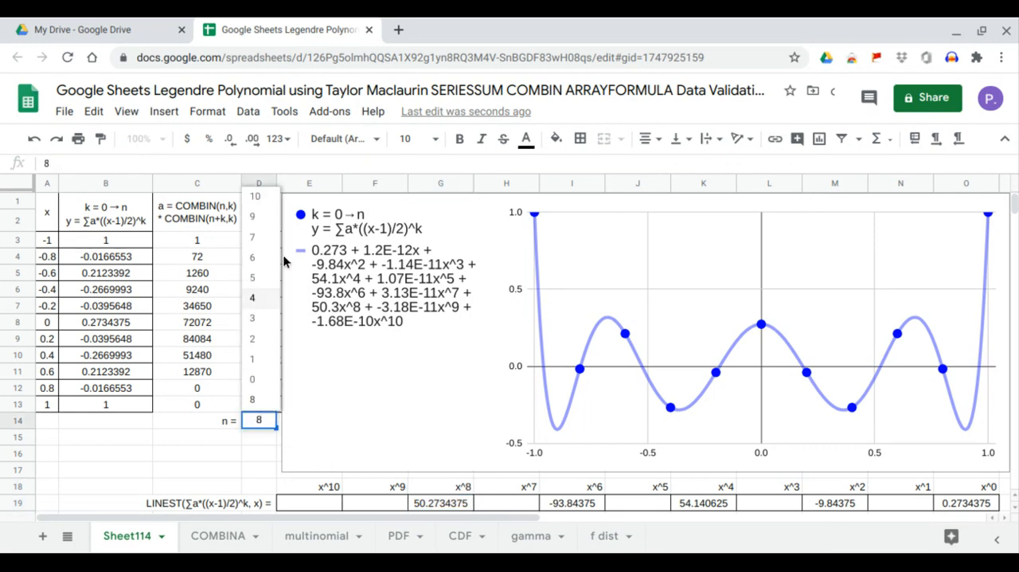
click(265, 226)
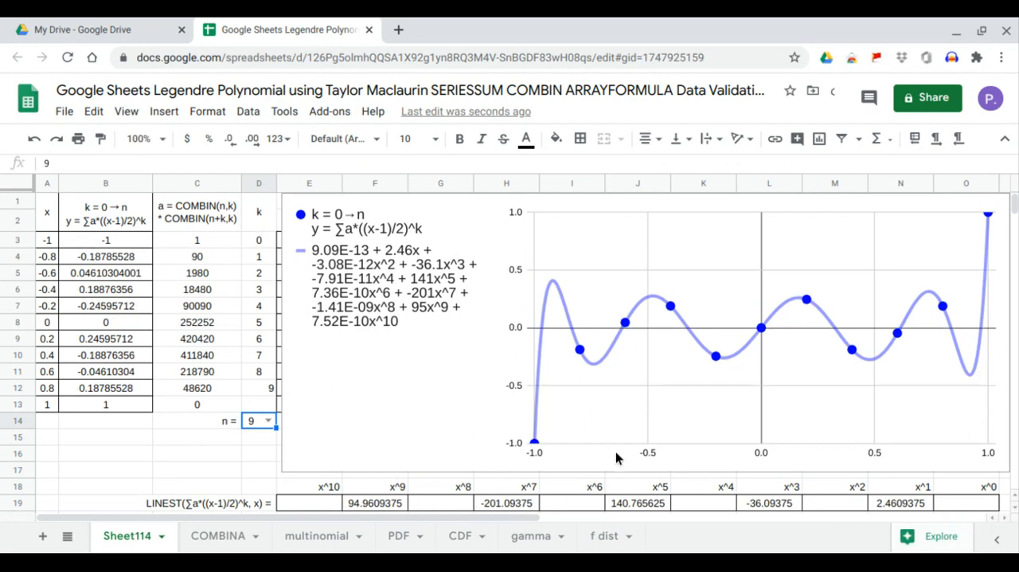
click(895, 504)
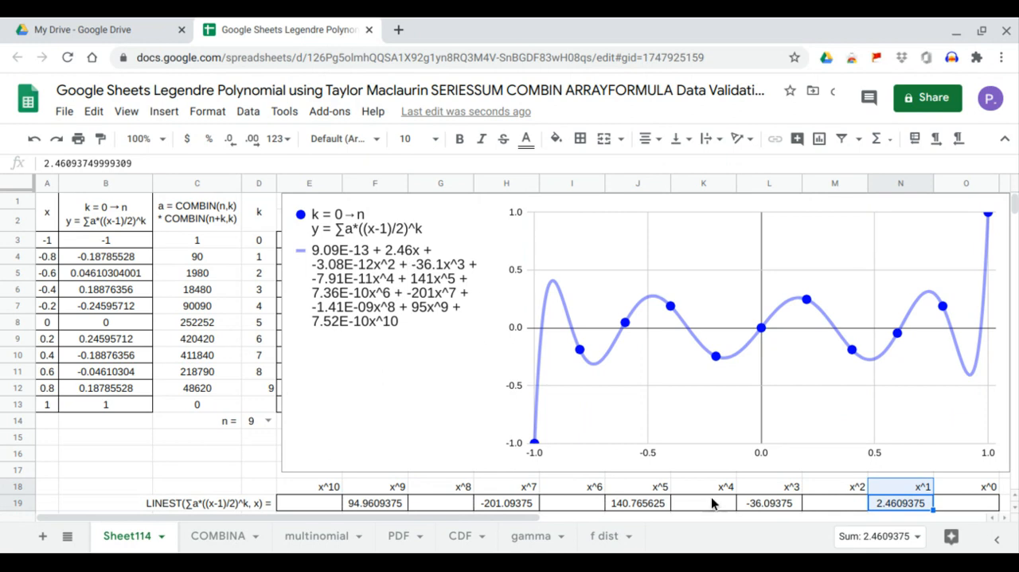
click(790, 505)
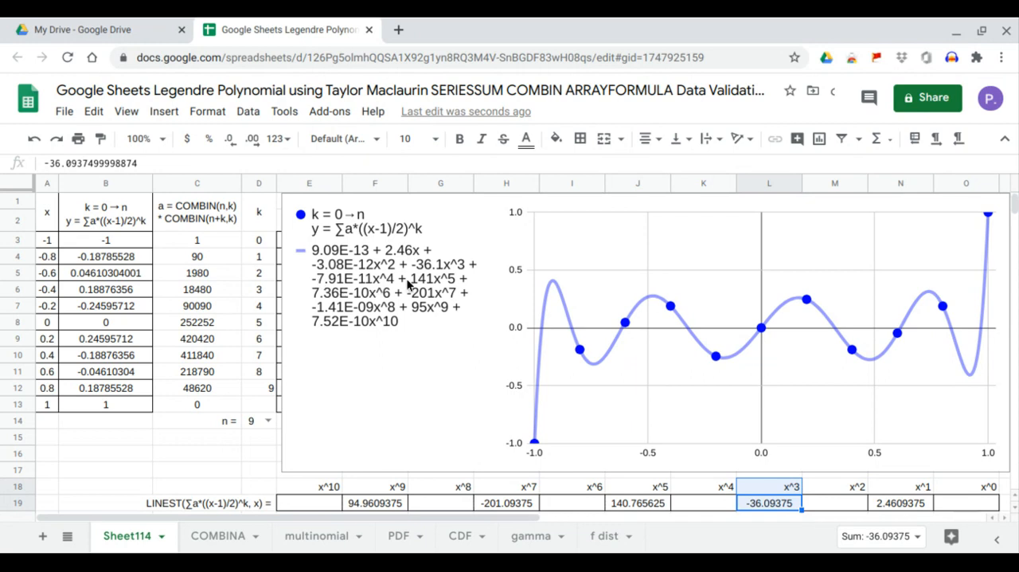
click(651, 504)
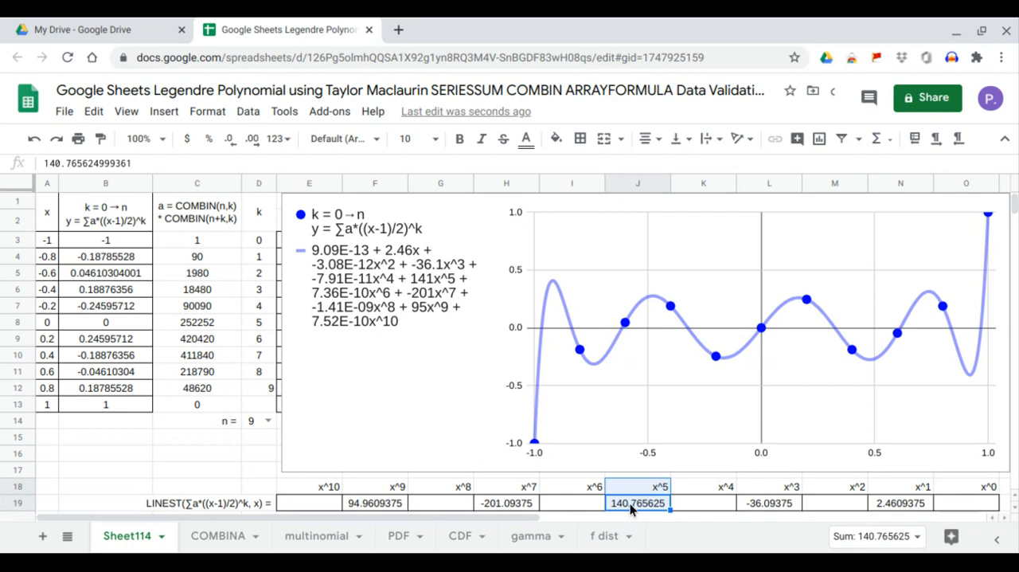
click(526, 504)
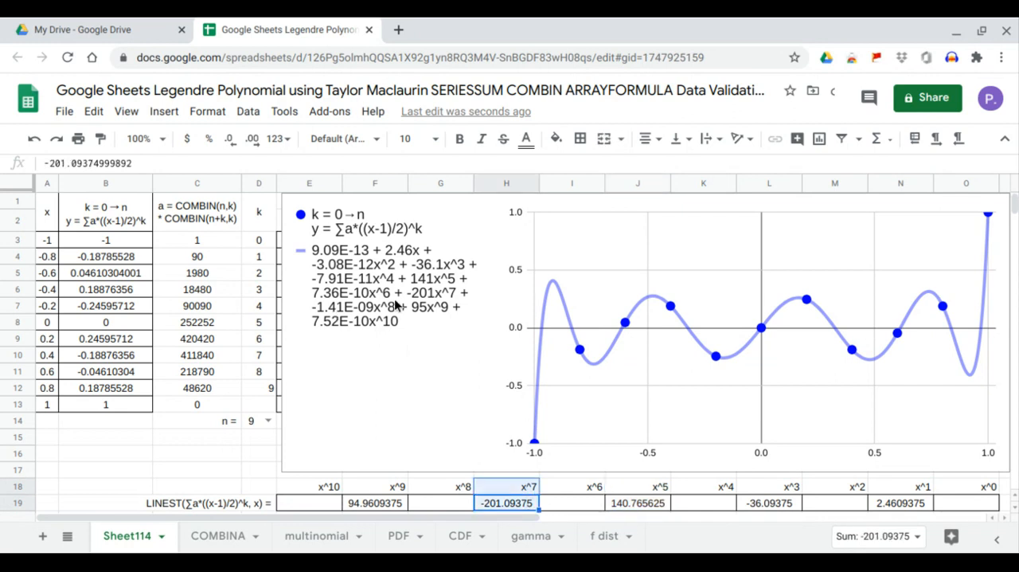
click(397, 501)
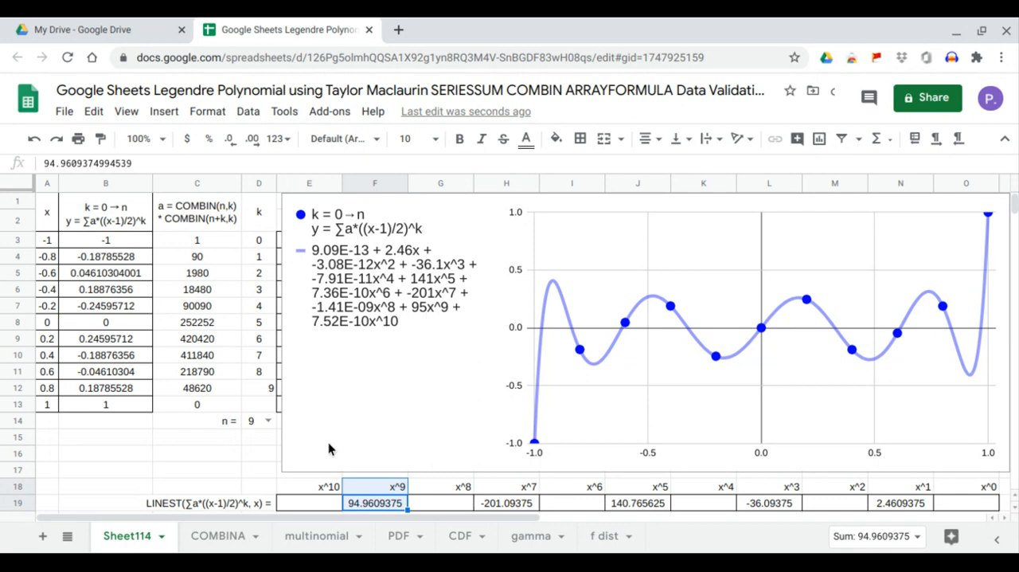
- Set n in D14 to 10 and center the k values in D3:D12 horizontally
click(269, 419)
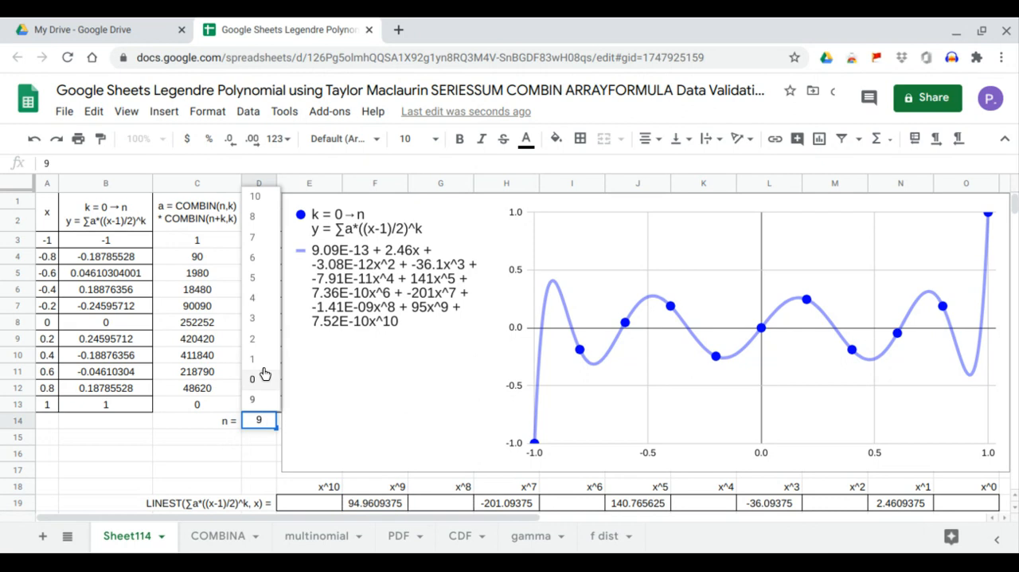
click(268, 203)
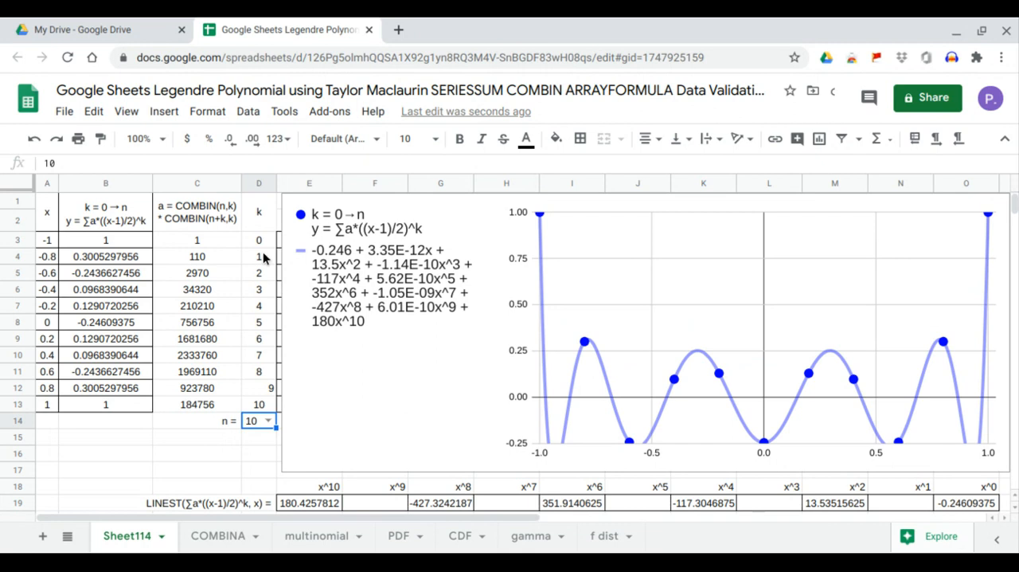
drag(262, 239, 271, 387)
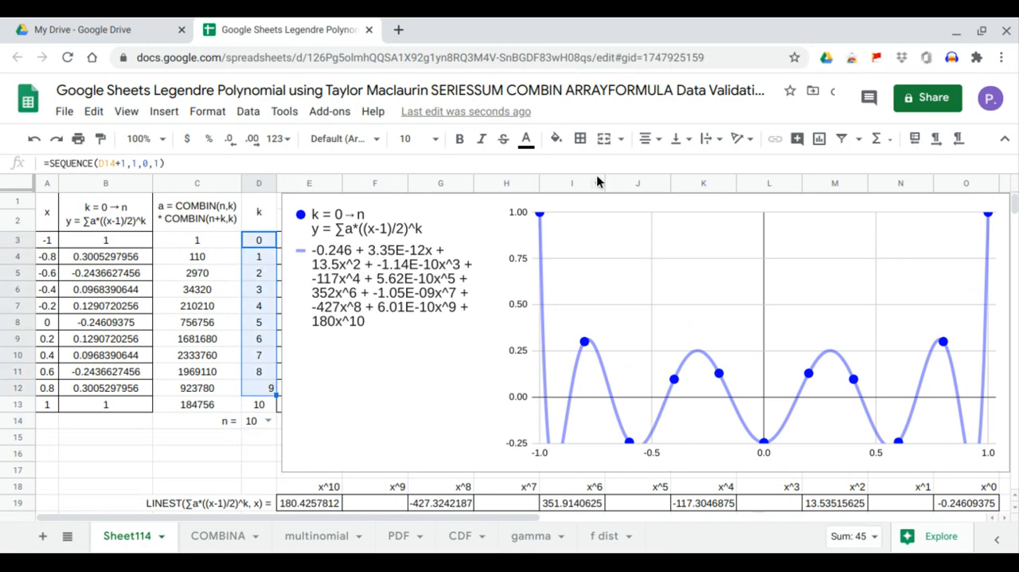
click(649, 139)
click(667, 168)
click(258, 473)
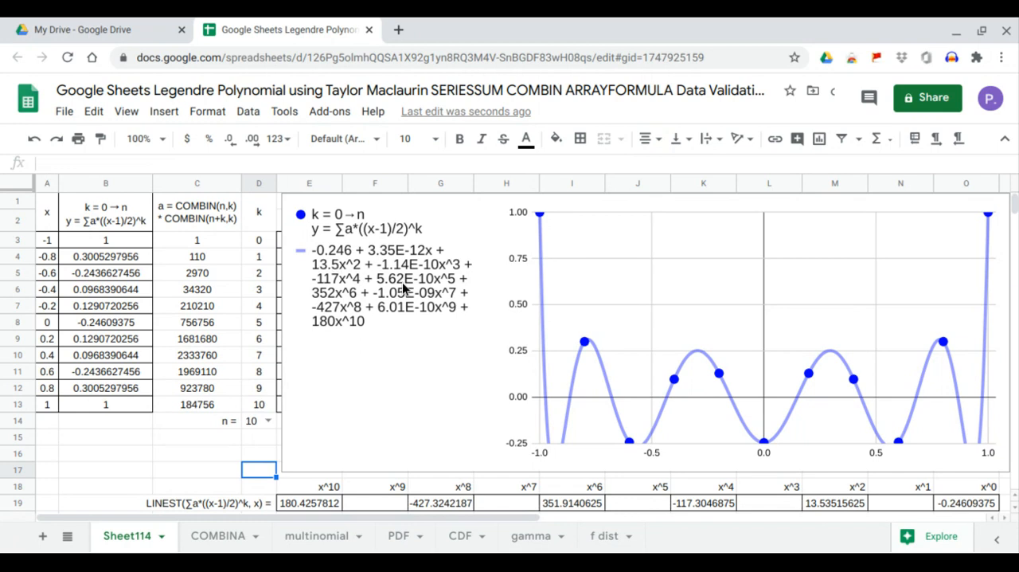
- Compare the even-power coefficients from x^0 to x^10 in row 19 with the trendline equation, and review the SERIESSUM y values in column B
drag(963, 501, 960, 491)
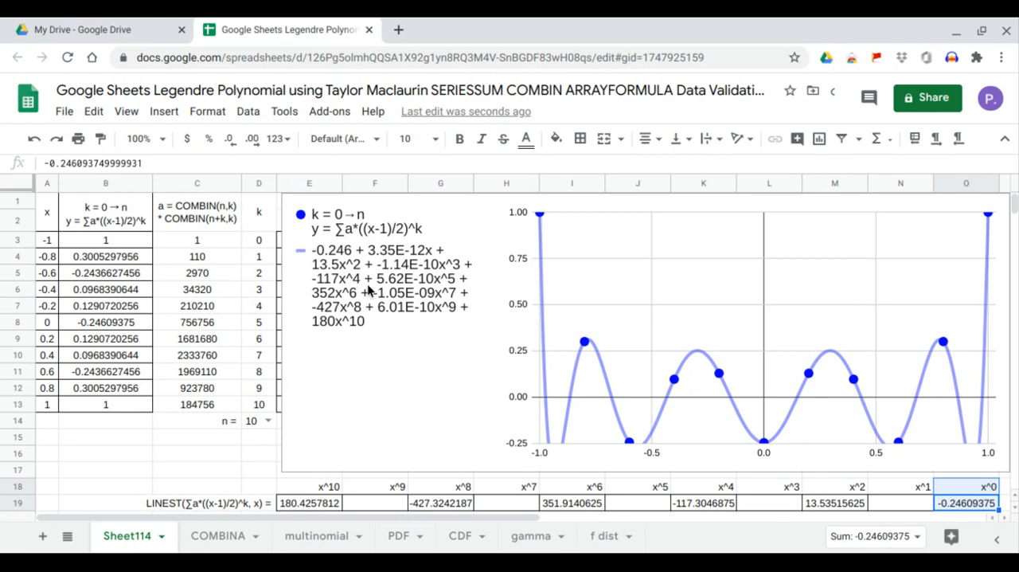
click(825, 503)
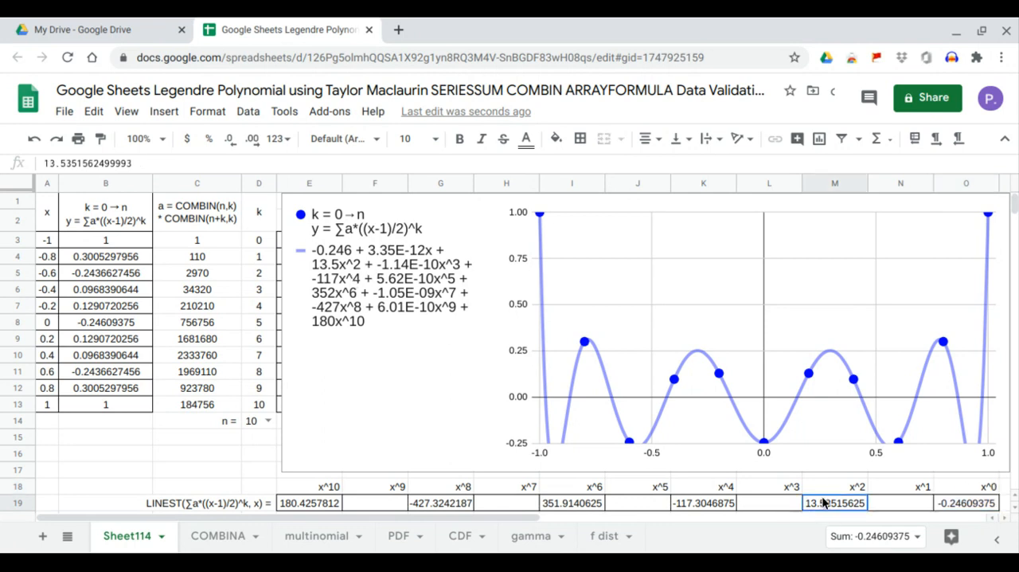
click(712, 504)
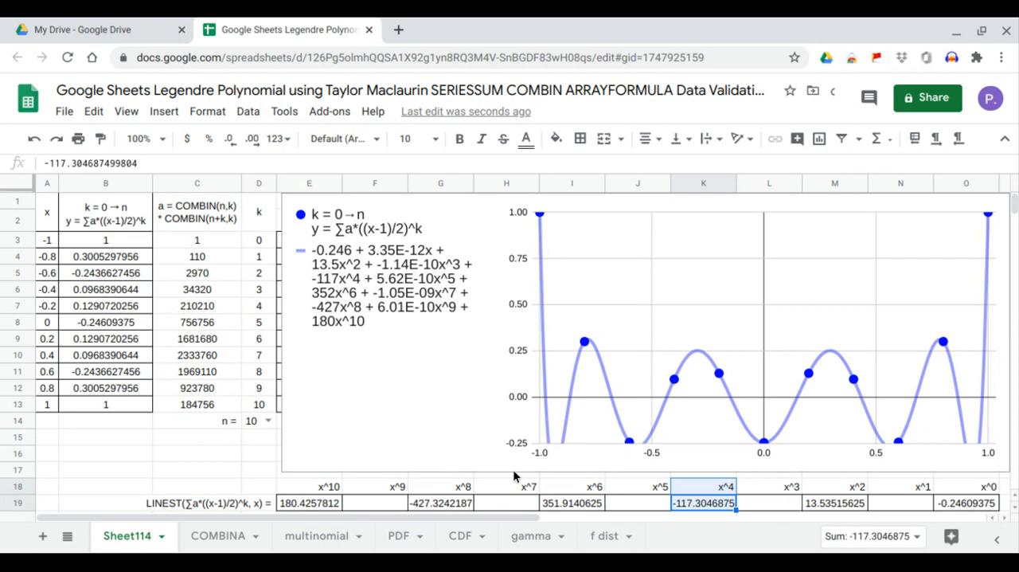
click(575, 503)
drag(577, 503, 578, 494)
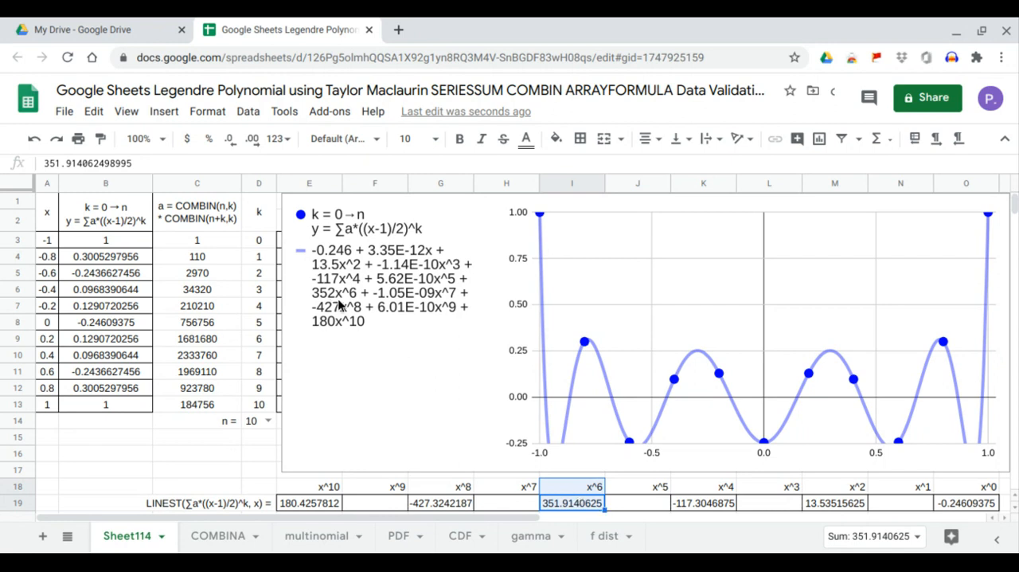
click(464, 506)
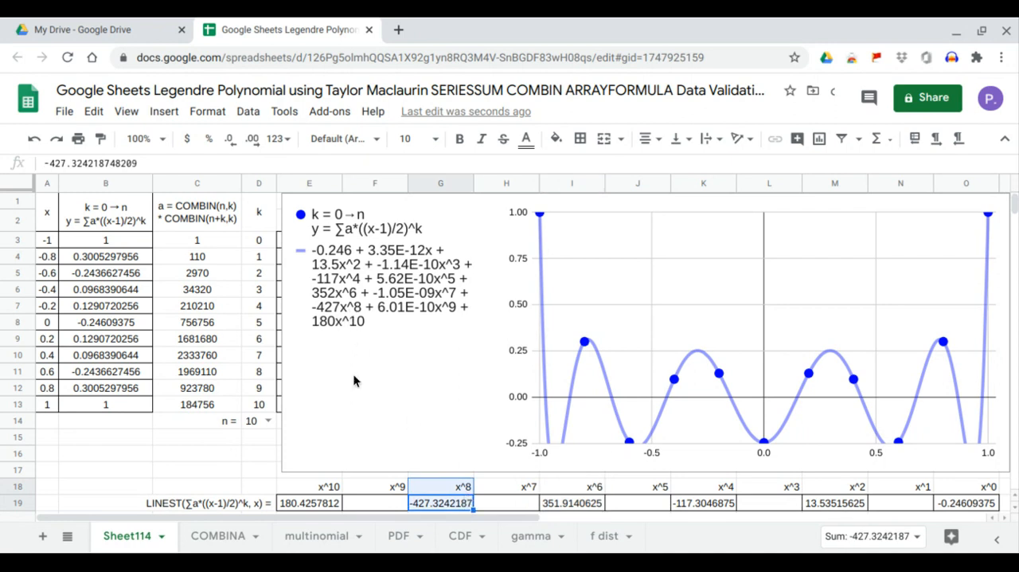
click(328, 505)
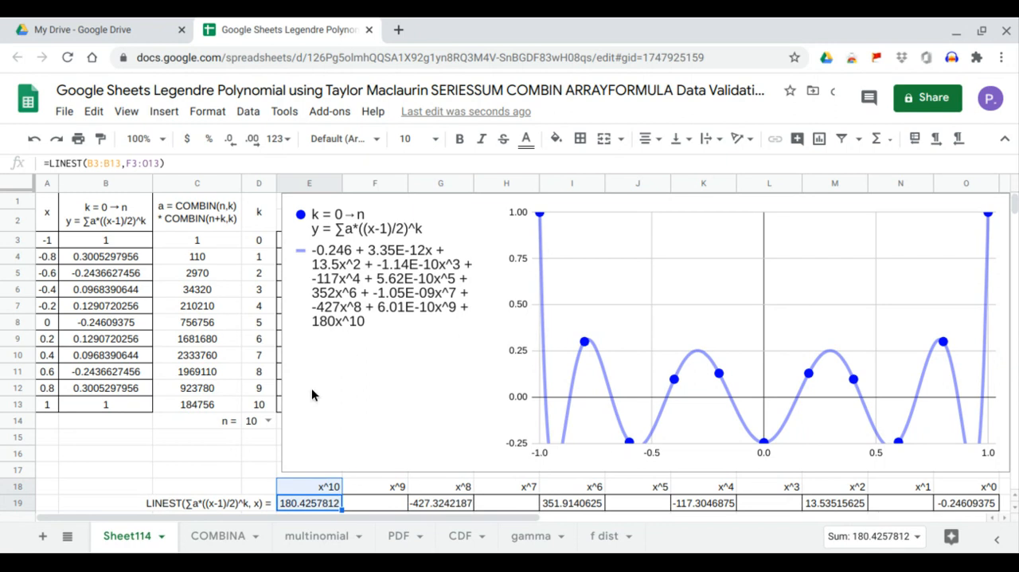
drag(245, 504, 929, 503)
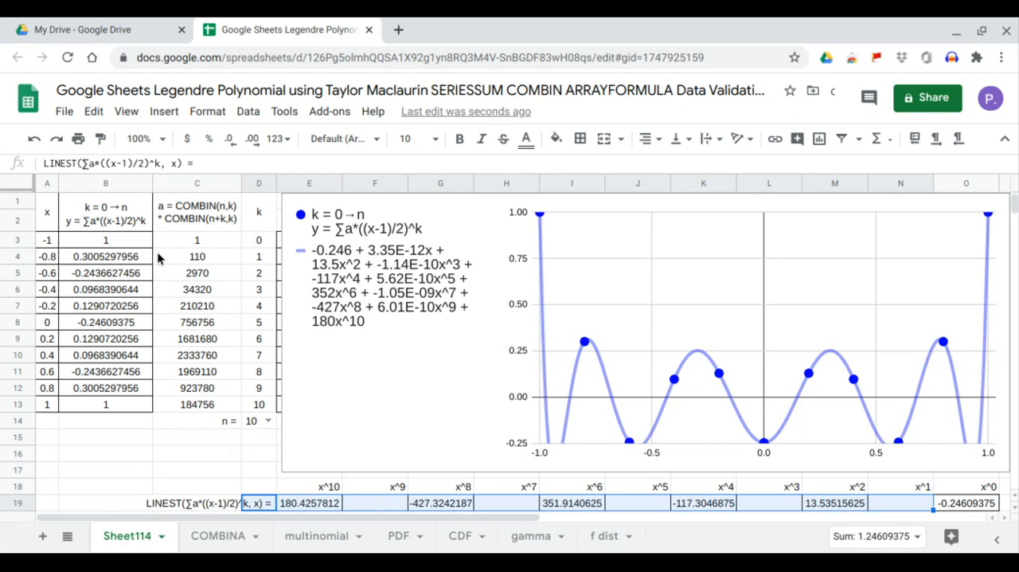
drag(140, 247, 146, 398)
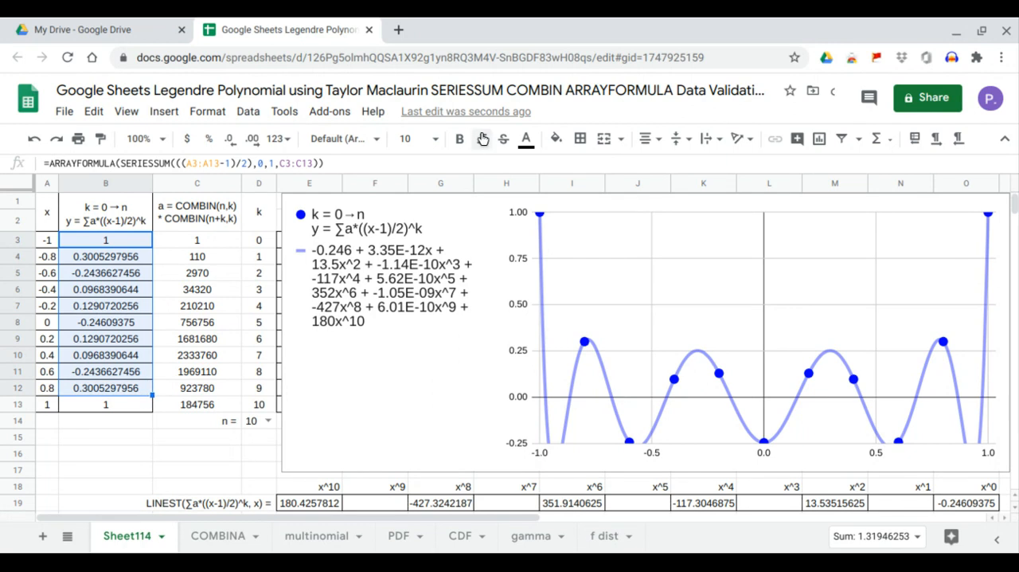